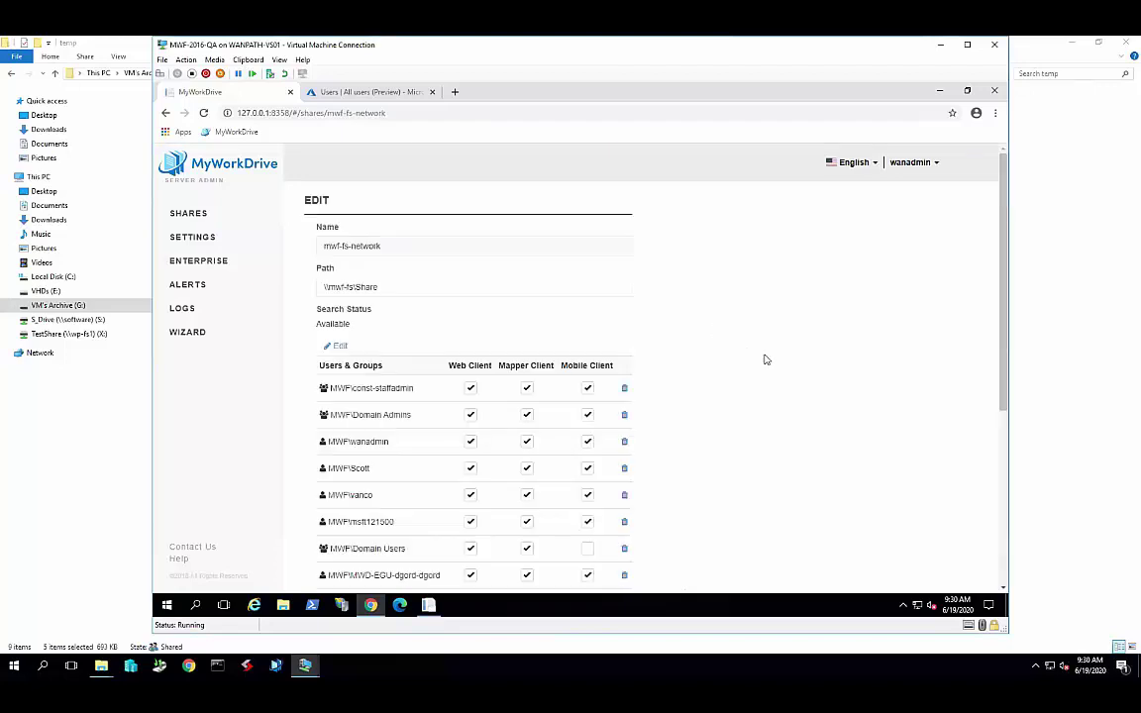
View the Guest User Access settings of the mwf-fs-network share and its new guest user form, dismissing the form without creating a guest.
scroll(765, 359, "down", 3)
scroll(764, 359, "down", 2)
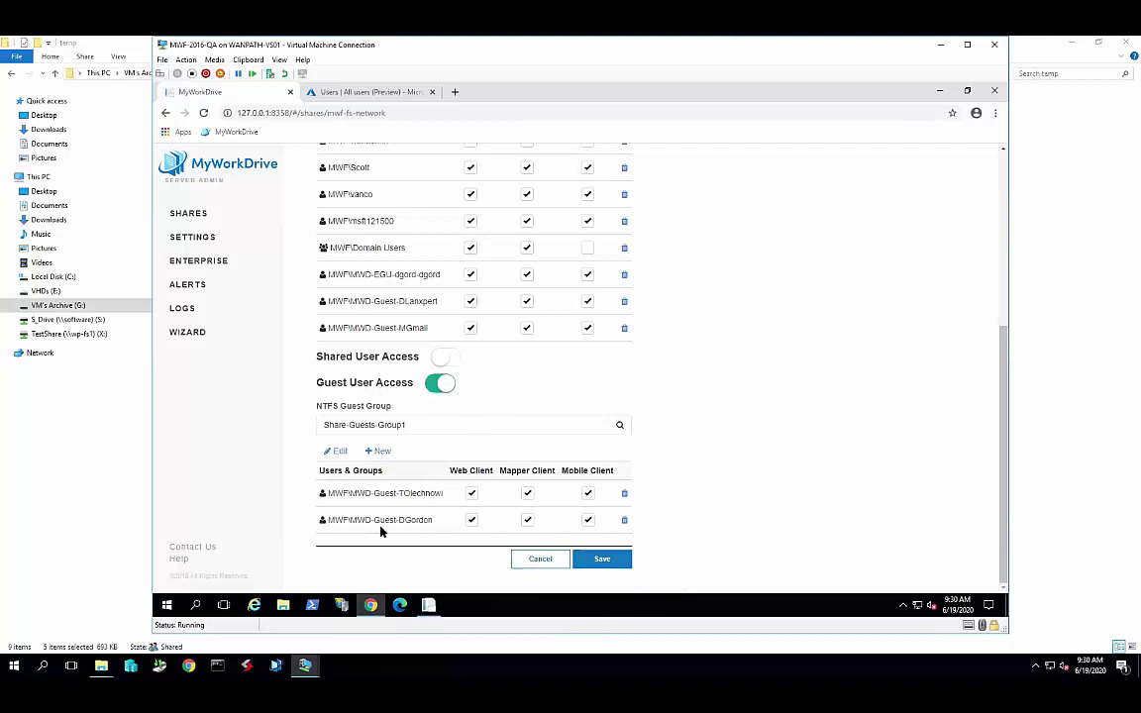
left_click(380, 450)
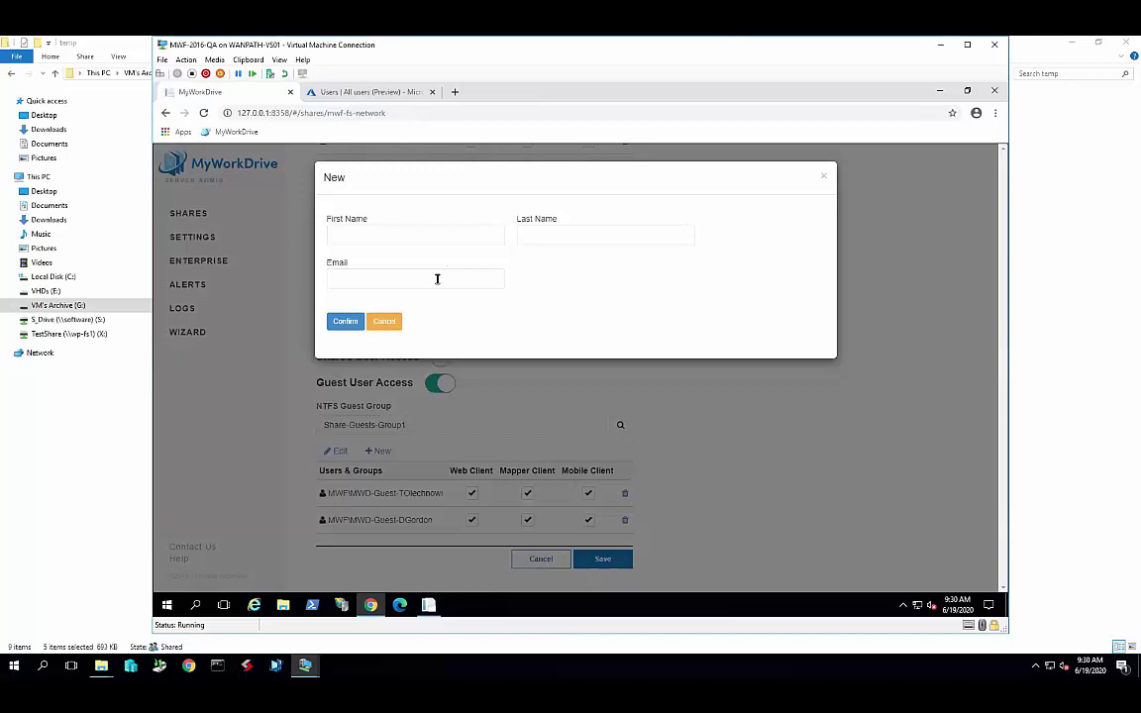
left_click(383, 324)
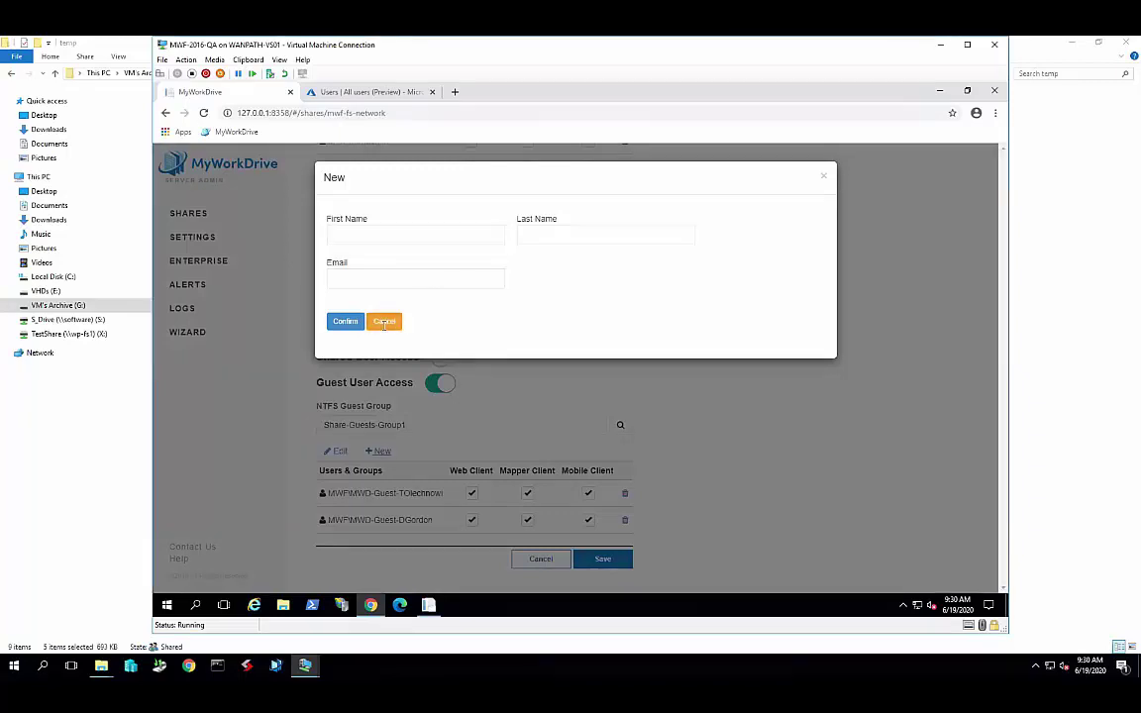
Open the Enterprise settings and examine the Guest User Access configuration, including the username prefix and app registration fields.
left_click(209, 260)
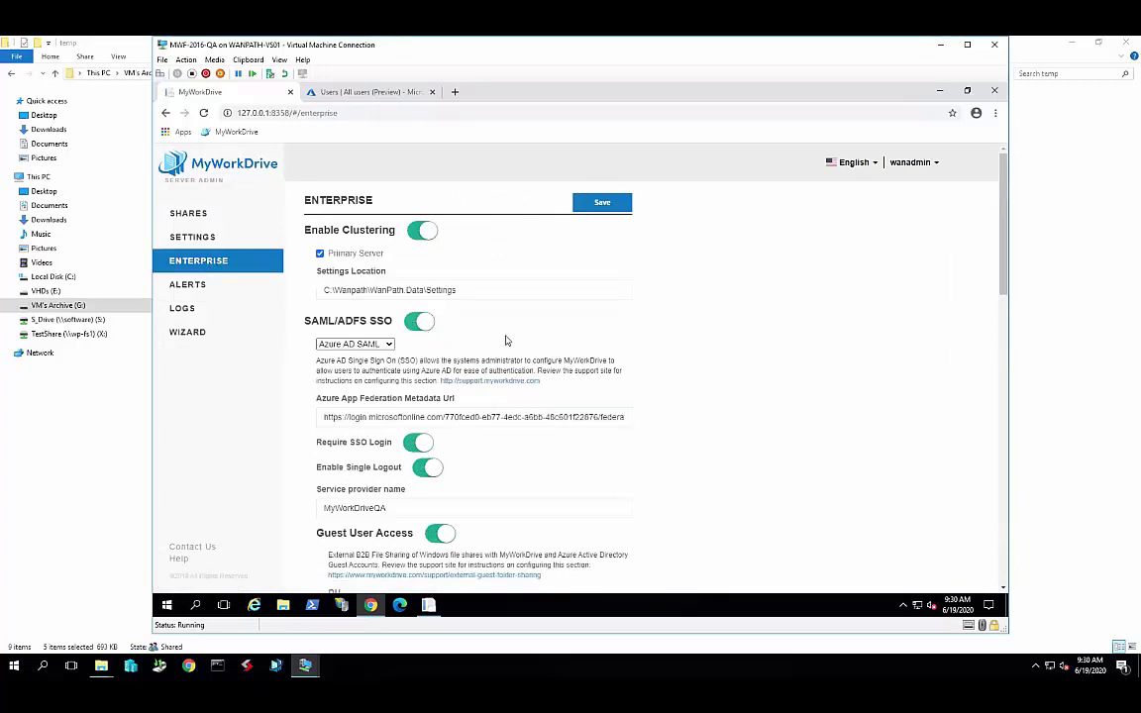
scroll(619, 369, "down", 2)
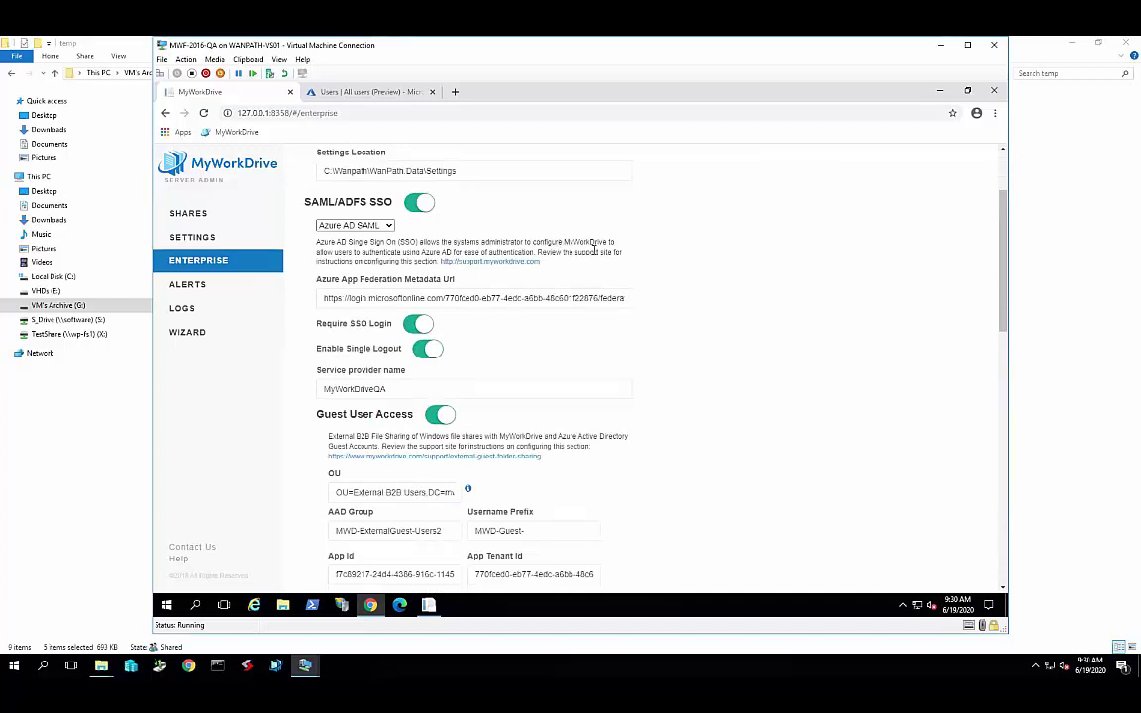
scroll(630, 308, "down", 2)
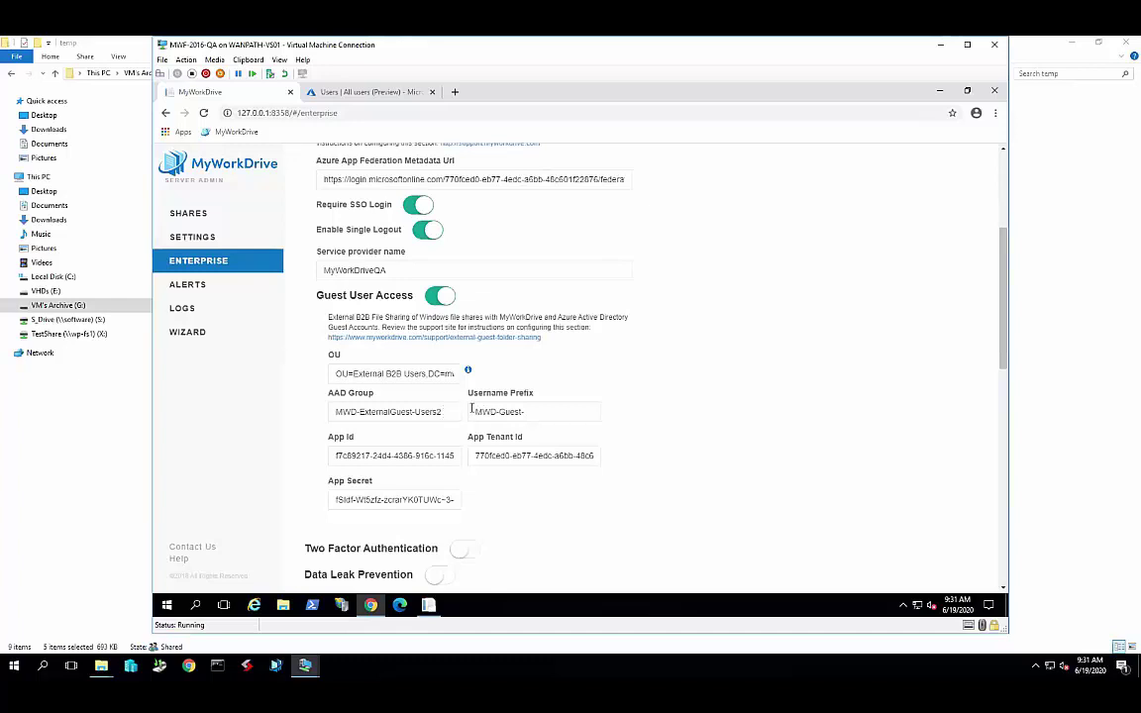
left_click_drag(475, 411, 527, 406)
left_click(373, 456)
left_click_drag(373, 456, 453, 456)
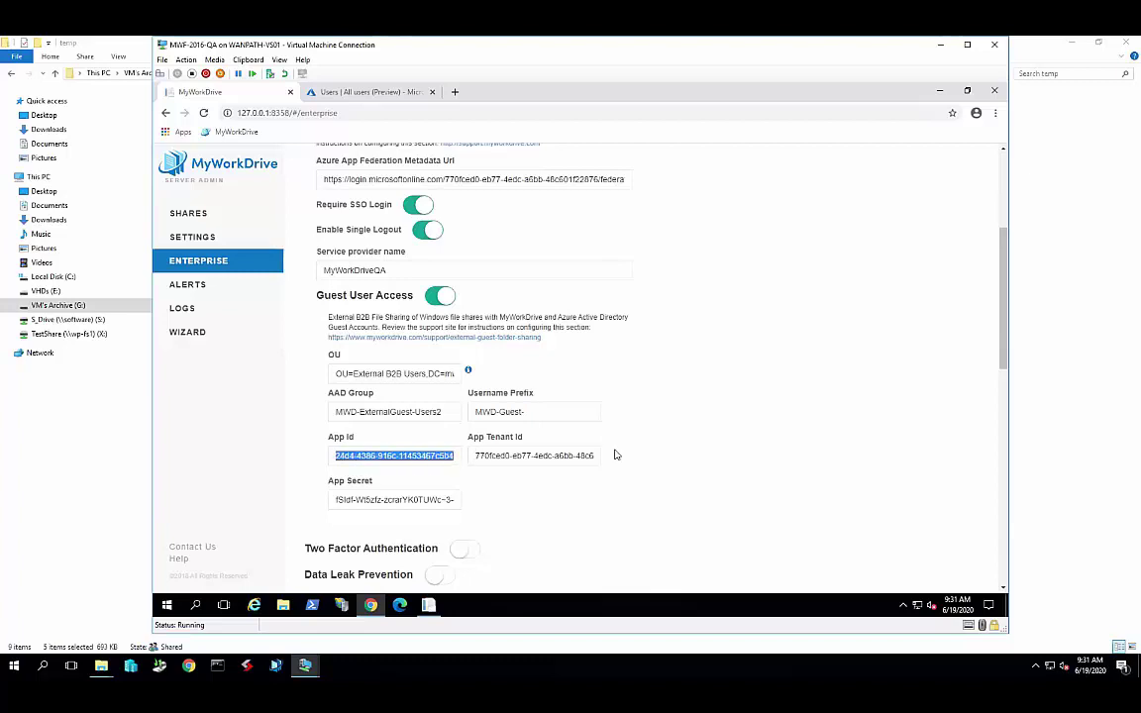
left_click(676, 485)
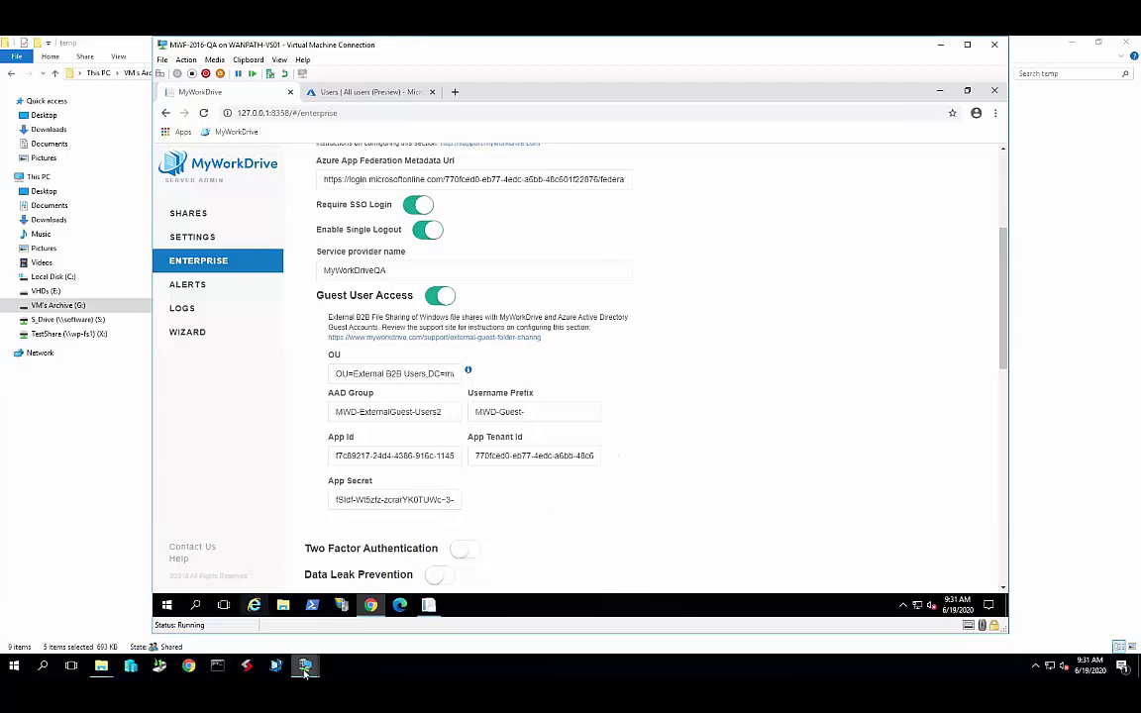
Switch to the MWF-DC virtual machine and open the first guest user's properties from External B2B Users in Active Directory Users and Computers.
mouse_move(315, 664)
left_click(342, 618)
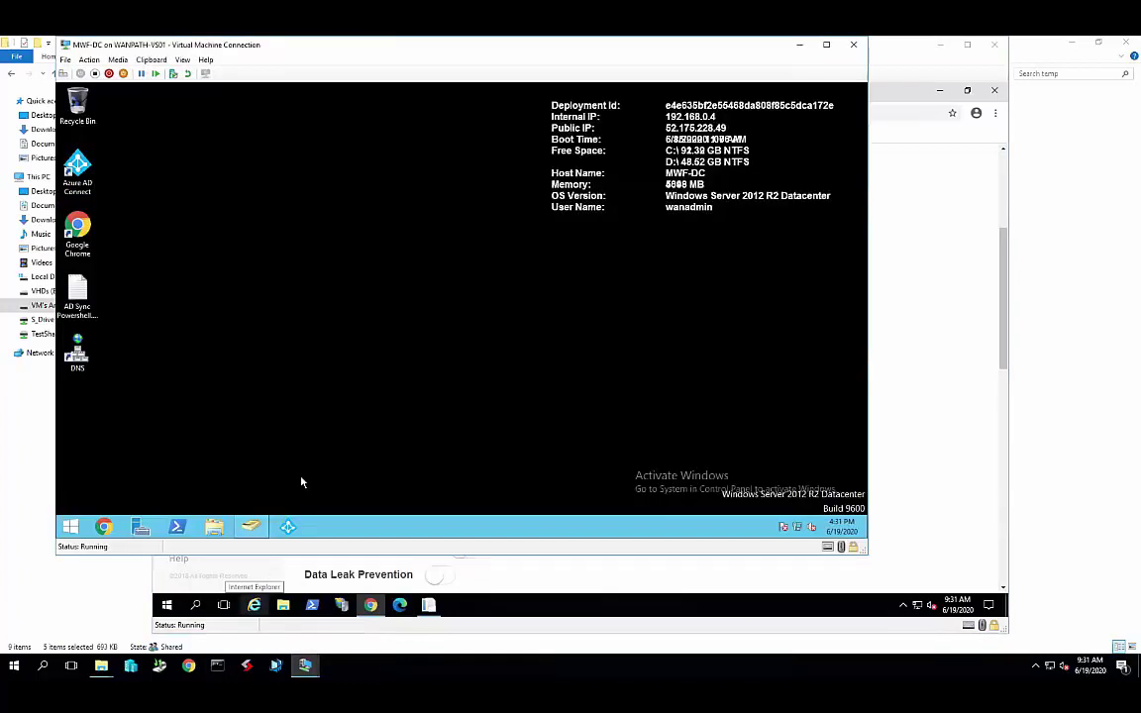
left_click(250, 526)
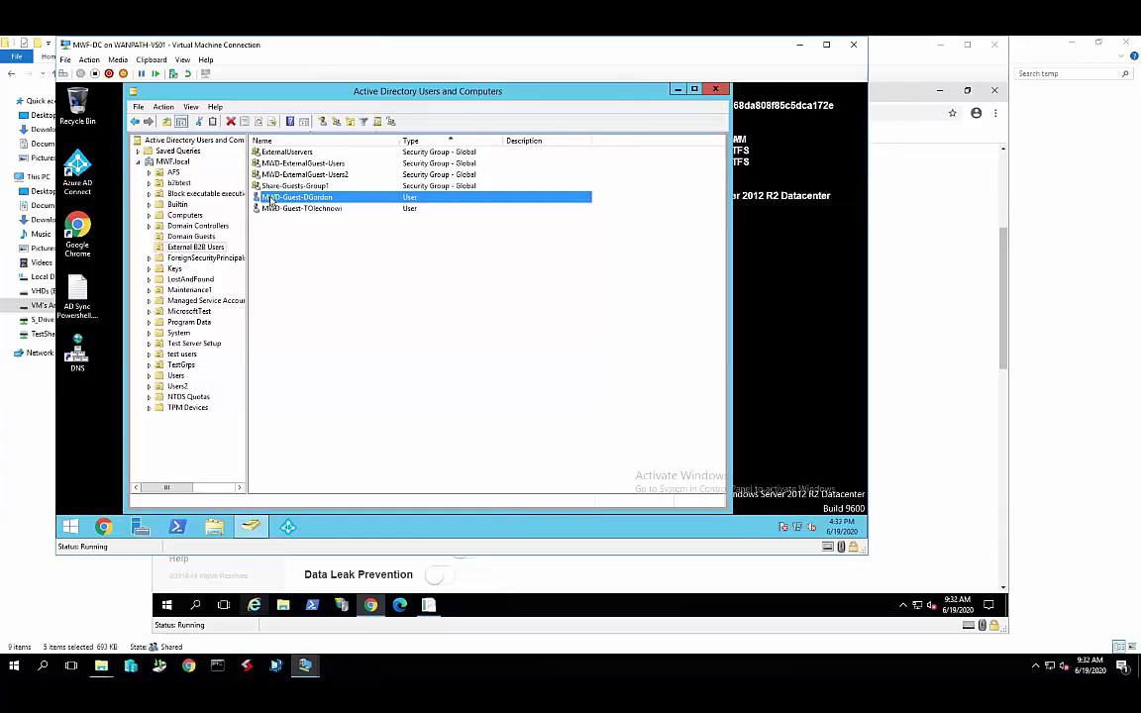
double_click(270, 198)
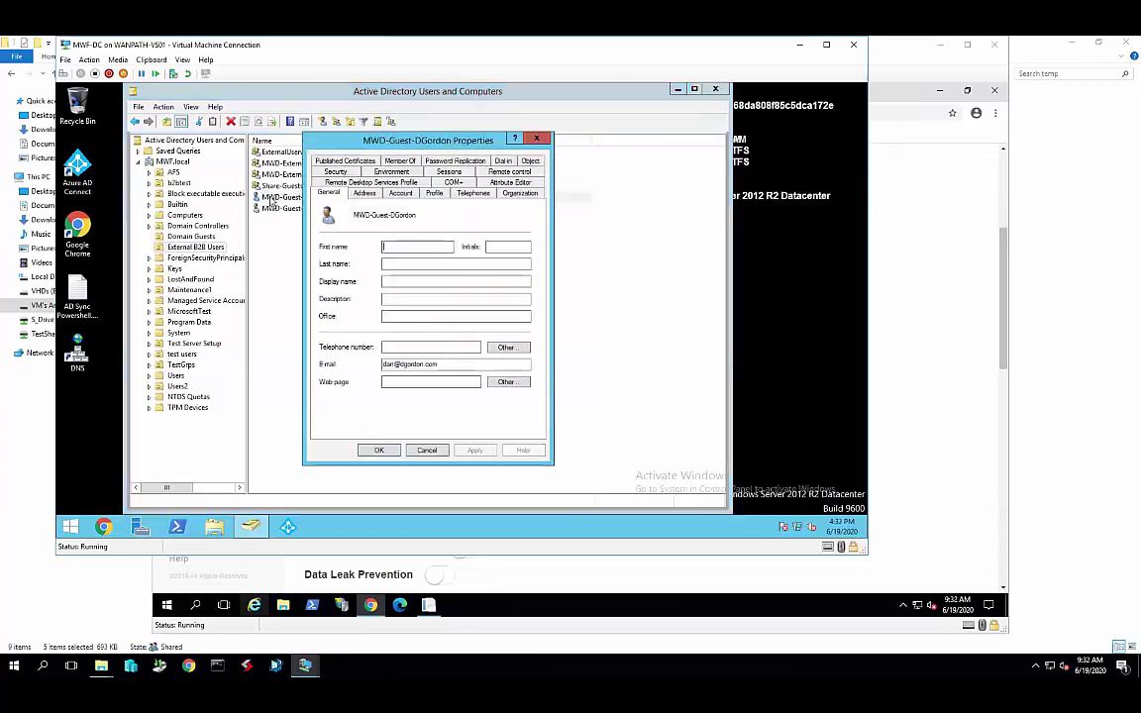
Examine the guest user's account details, covering the logon names, the prefix of the pre-Windows 2000 name and the account options.
left_click(392, 192)
left_click(400, 182)
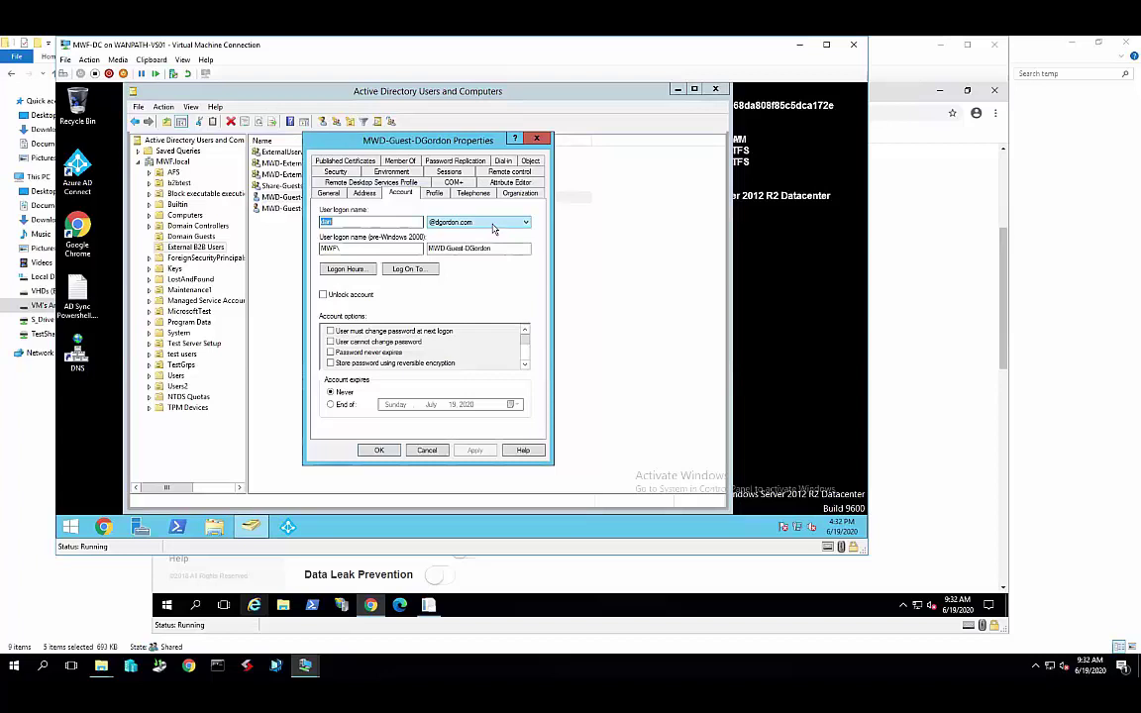
left_click_drag(464, 248, 429, 247)
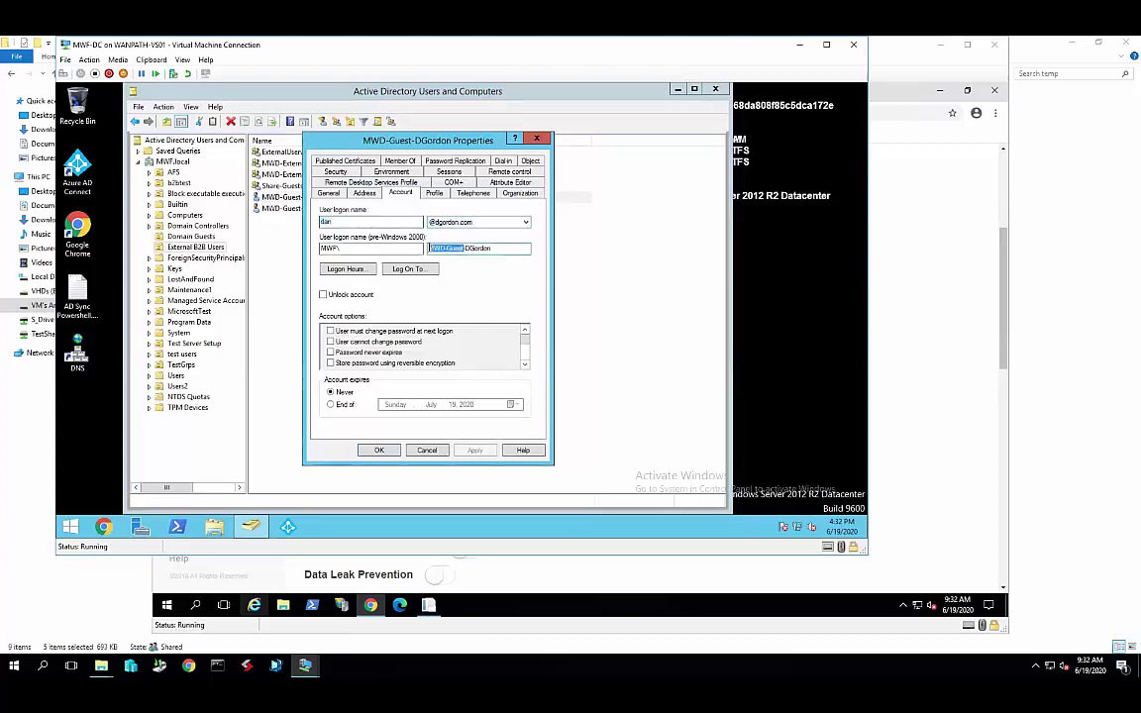
left_click(524, 365)
left_click(525, 364)
left_click(525, 365)
left_click(525, 364)
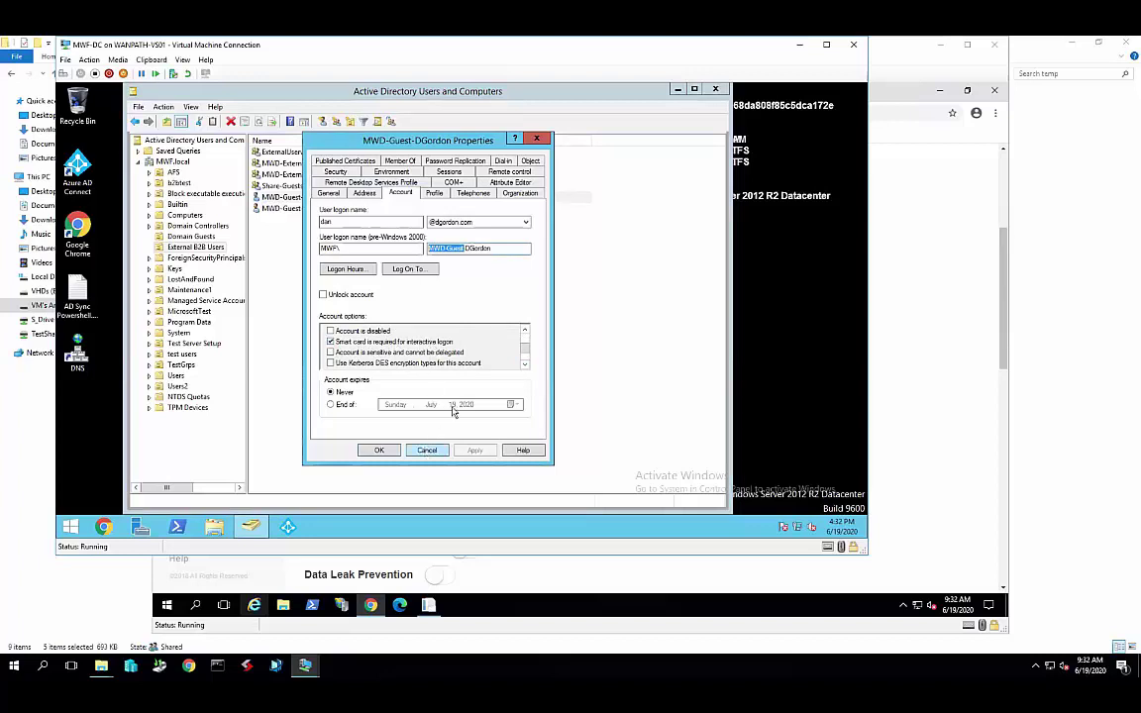
Check the guest user's group memberships, general details and account settings.
left_click(398, 161)
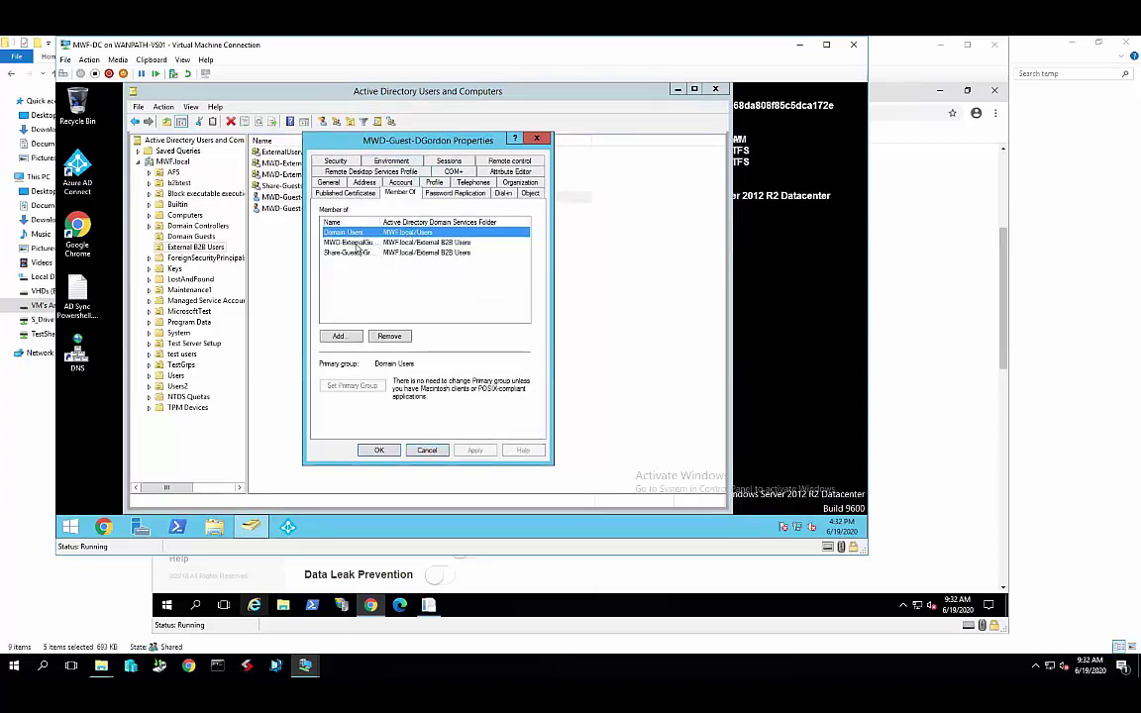
left_click(328, 182)
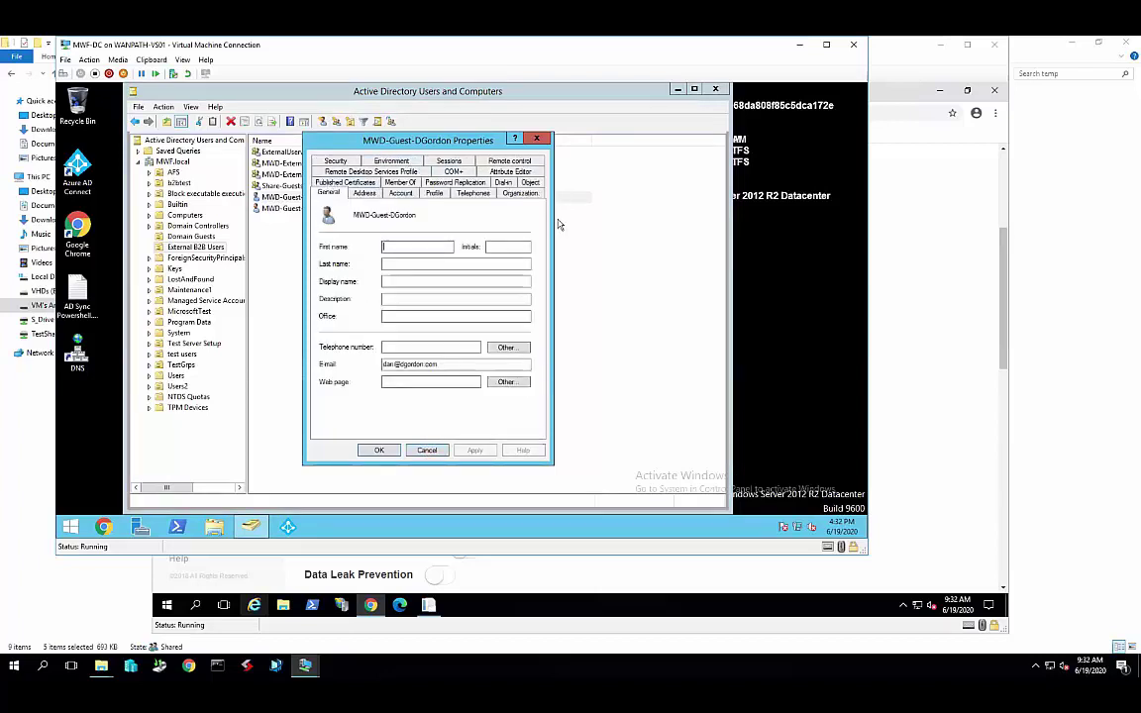
left_click(400, 192)
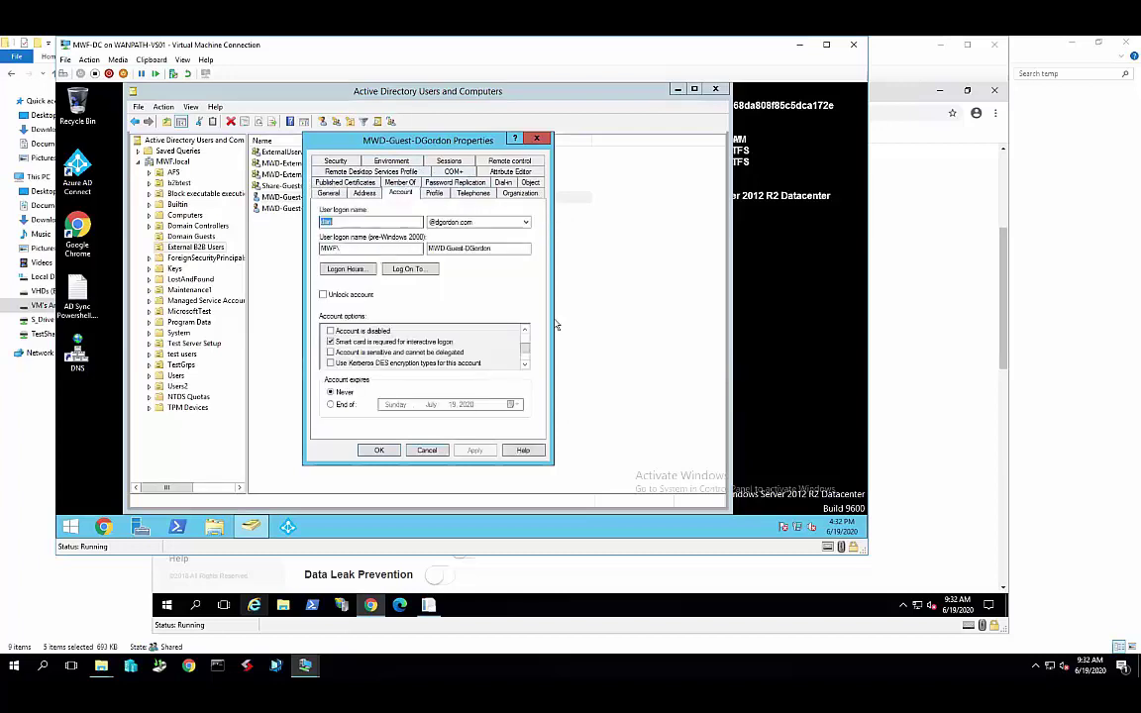
Leave the remote session and view the Microsoft guest invitation email in the Word file Document1.
left_click(620, 42)
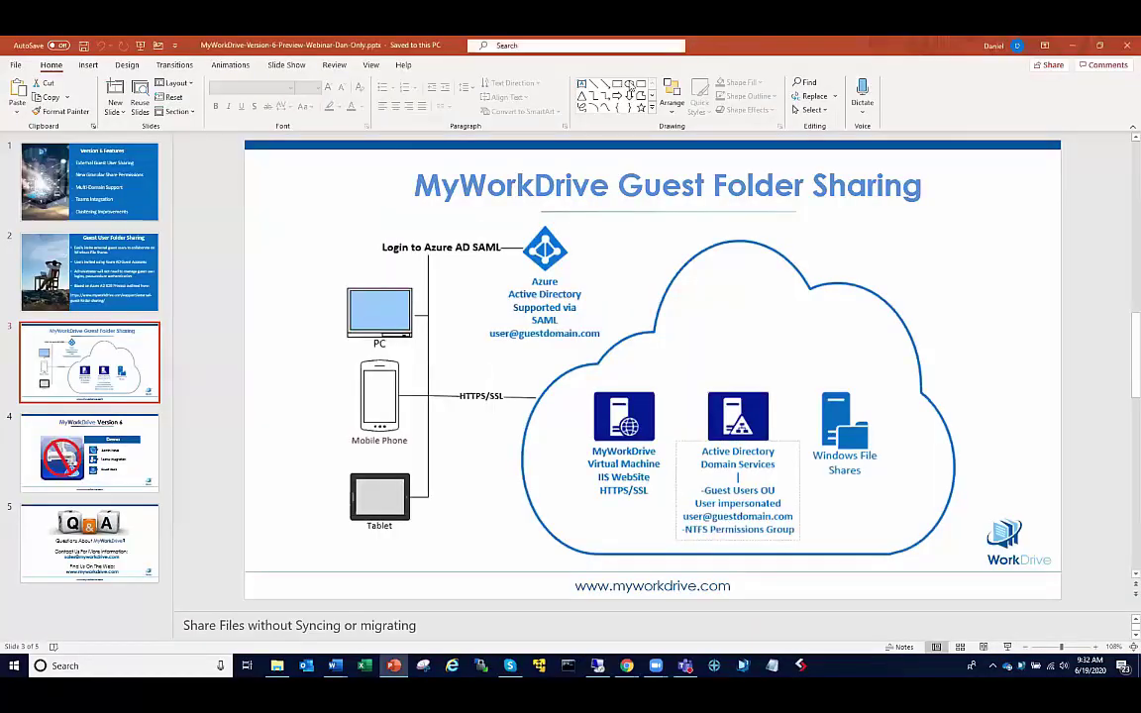
mouse_move(333, 666)
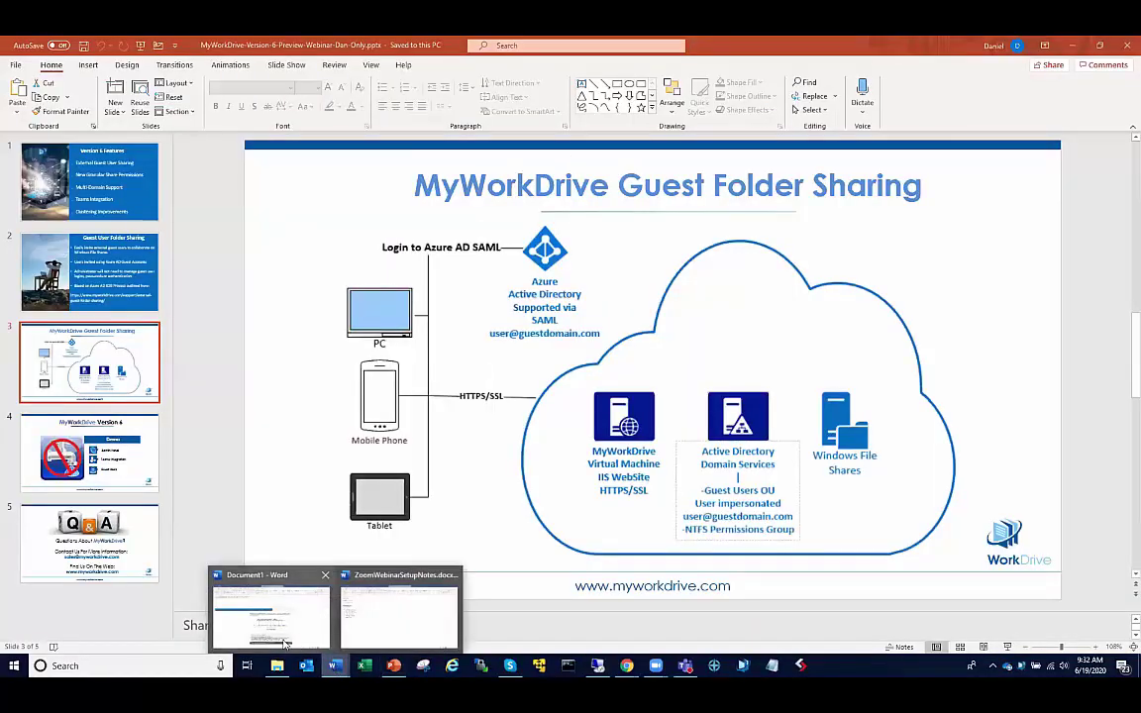
left_click(275, 608)
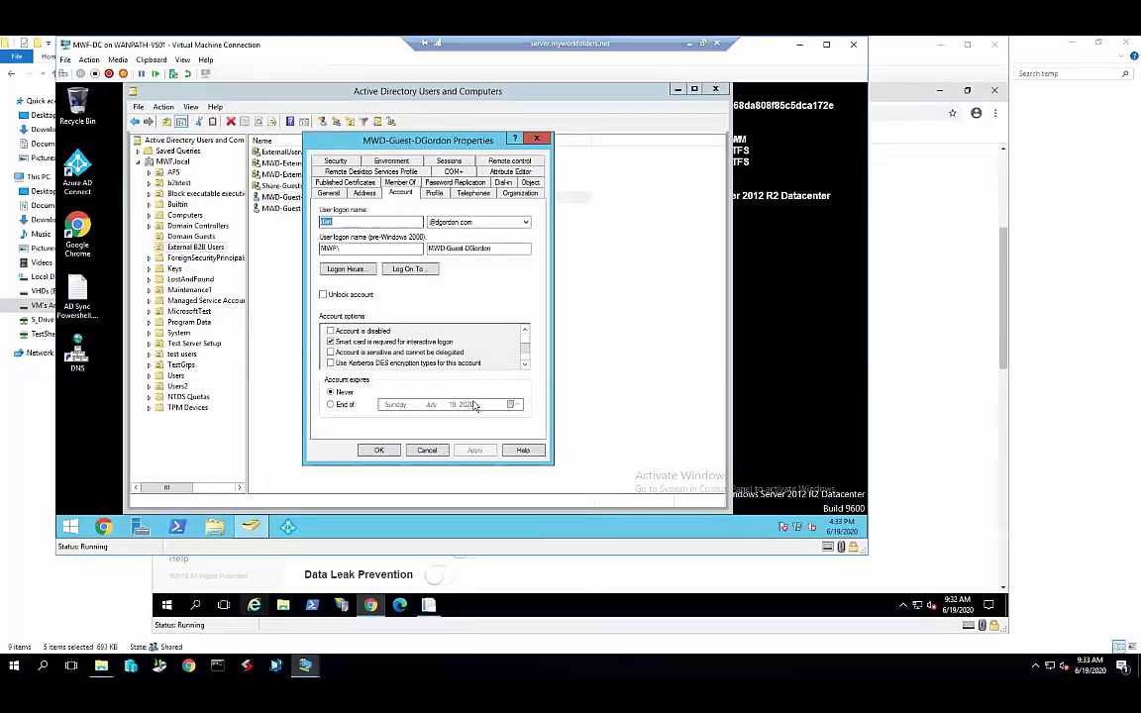
Return to the MyWorkDrive server admin on MWF-2016-QA and open the mwf2 share for editing.
left_click(372, 608)
left_click(372, 608)
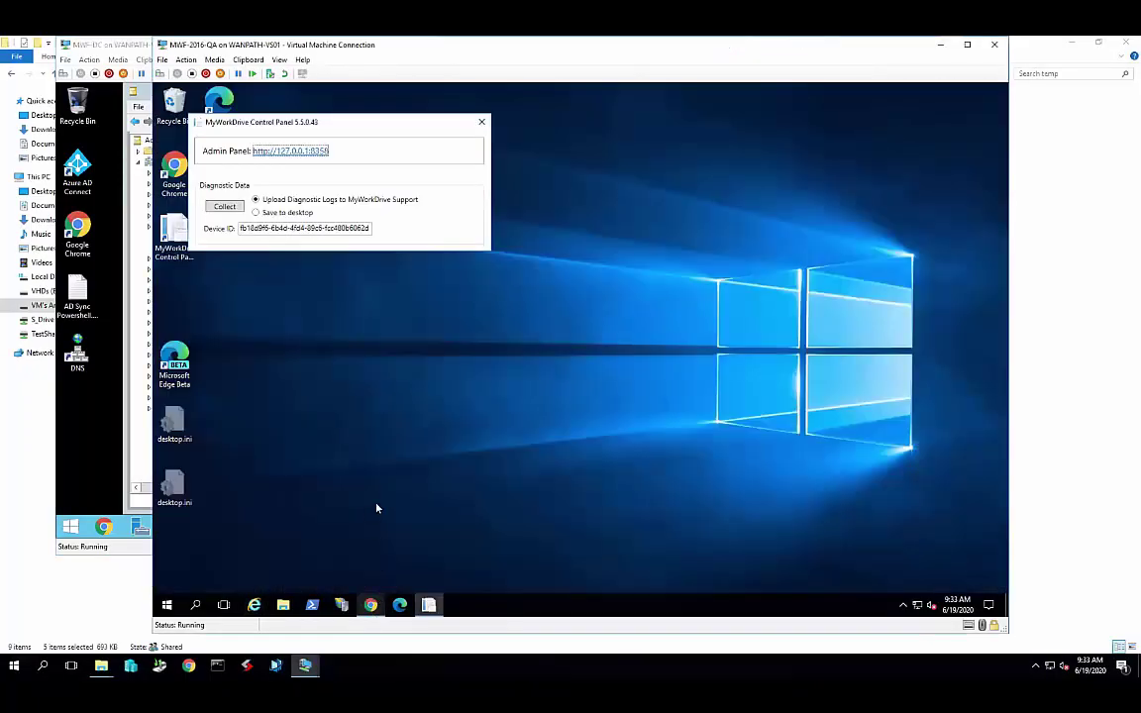
left_click(376, 607)
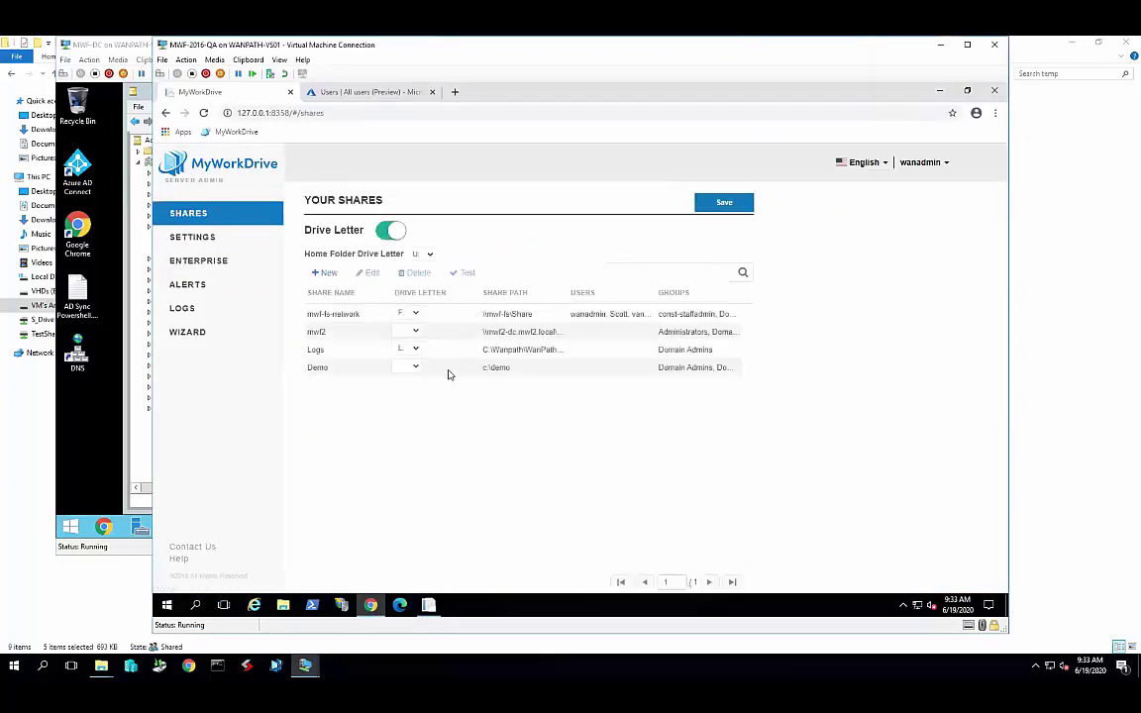
left_click(435, 333)
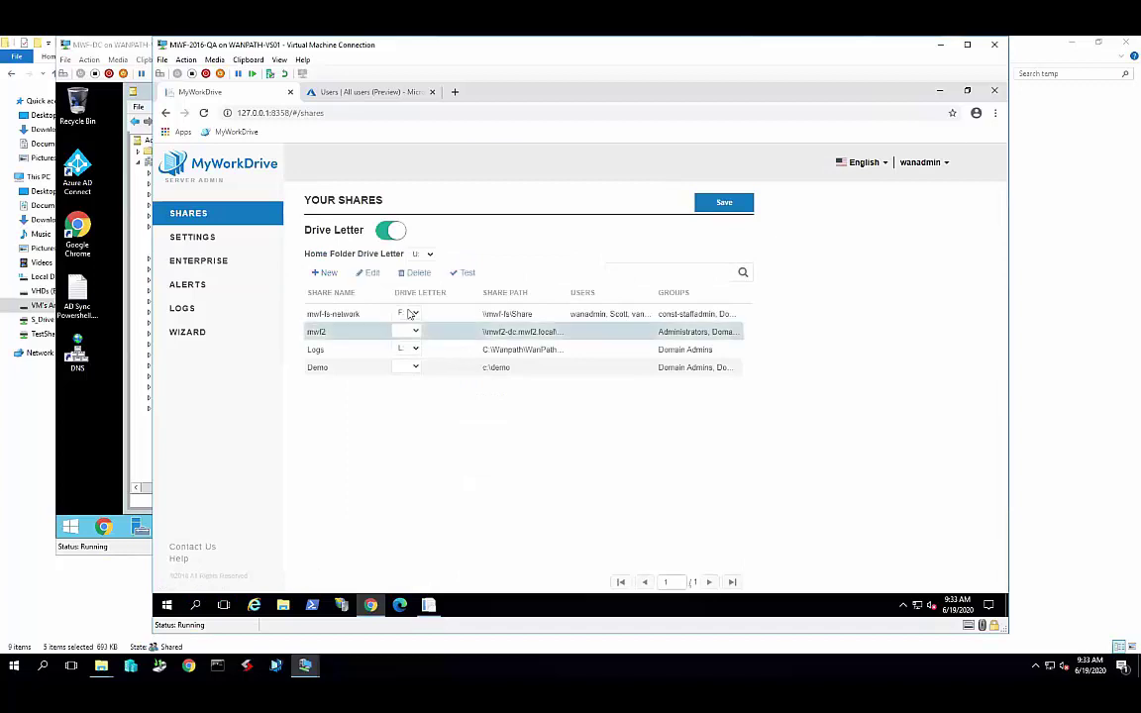
left_click(368, 273)
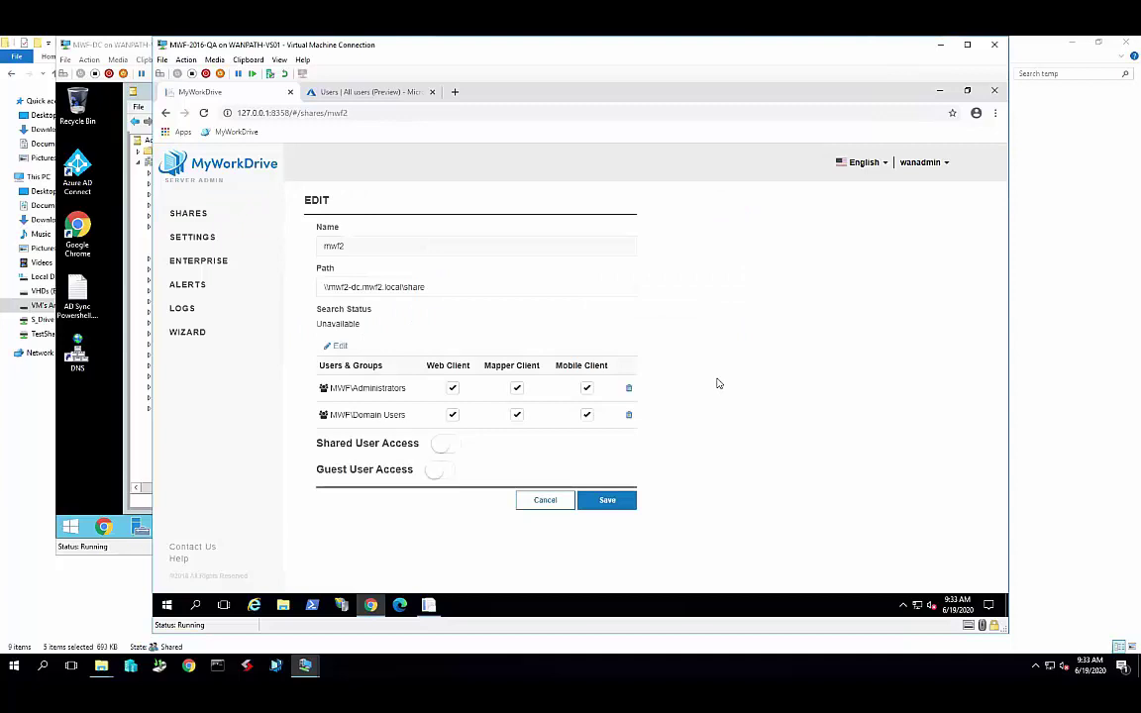
Enable Guest User Access for the mwf2 share, leaving Shared User Access off.
left_click(438, 444)
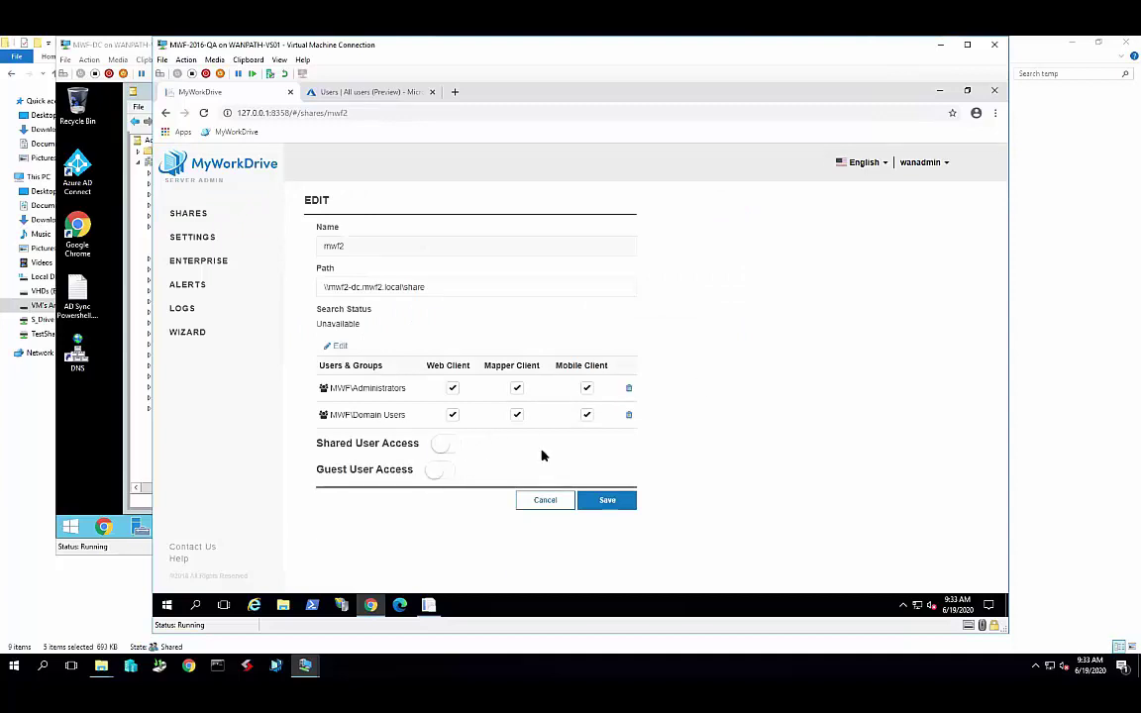
left_click(444, 446)
left_click(440, 470)
scroll(767, 456, "down", 1)
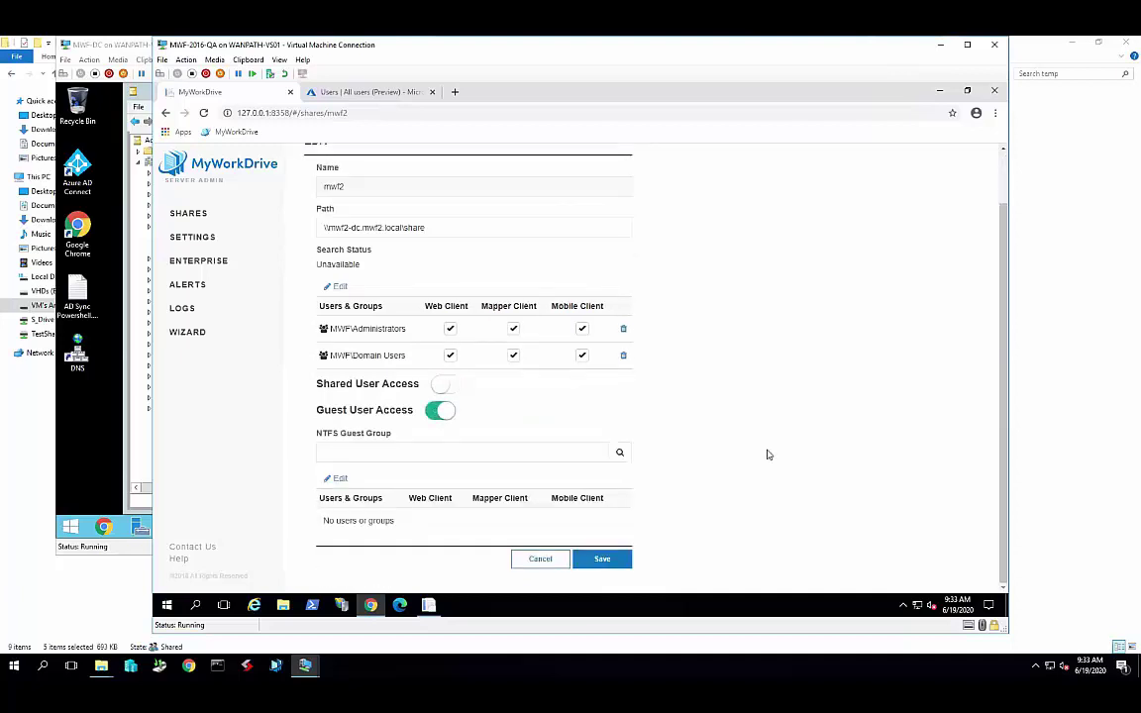
View the NTFS Guest Group field and the guest Users & Groups selection for mwf2, closing the selection without adding anyone.
left_click(376, 448)
left_click(337, 479)
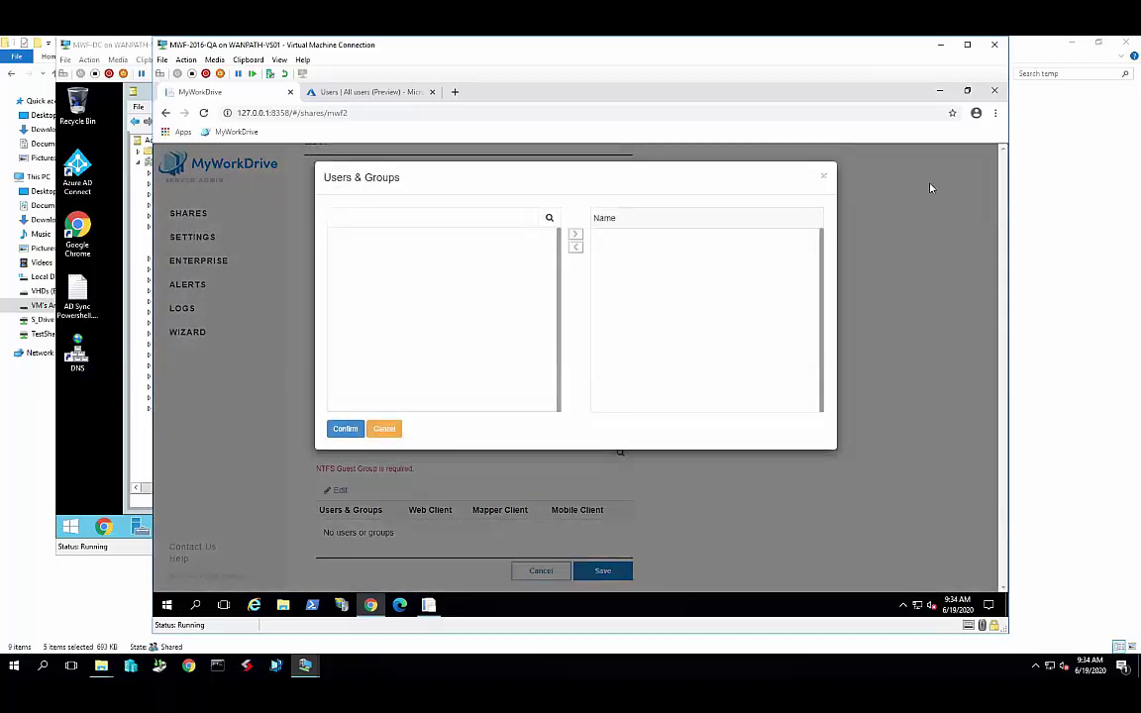
left_click(825, 180)
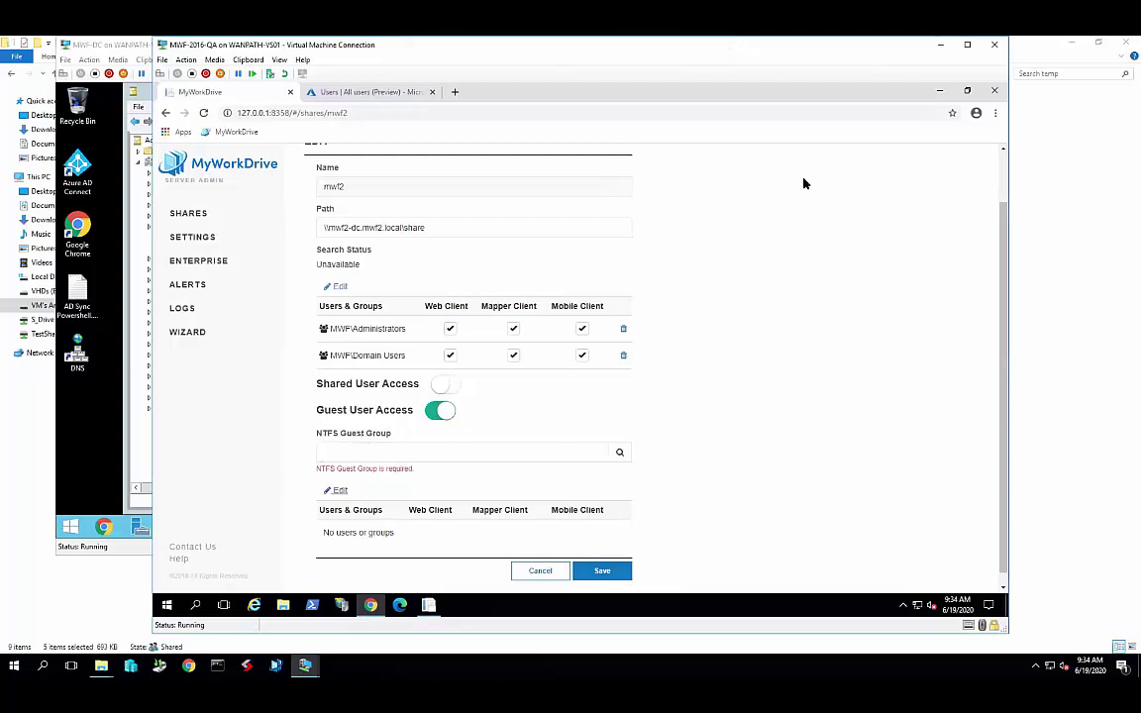
Accept the guest invitation from the email in Word and sign in with the invited guest's Microsoft account.
left_click(619, 40)
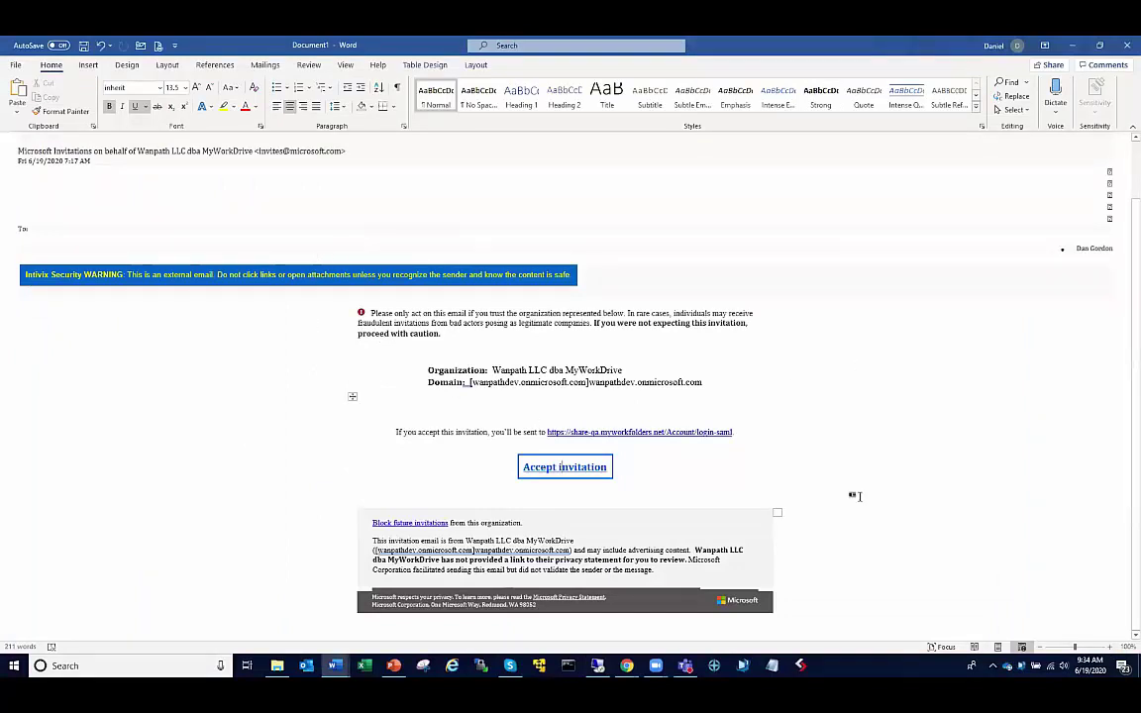
mouse_move(671, 431)
left_click(576, 475)
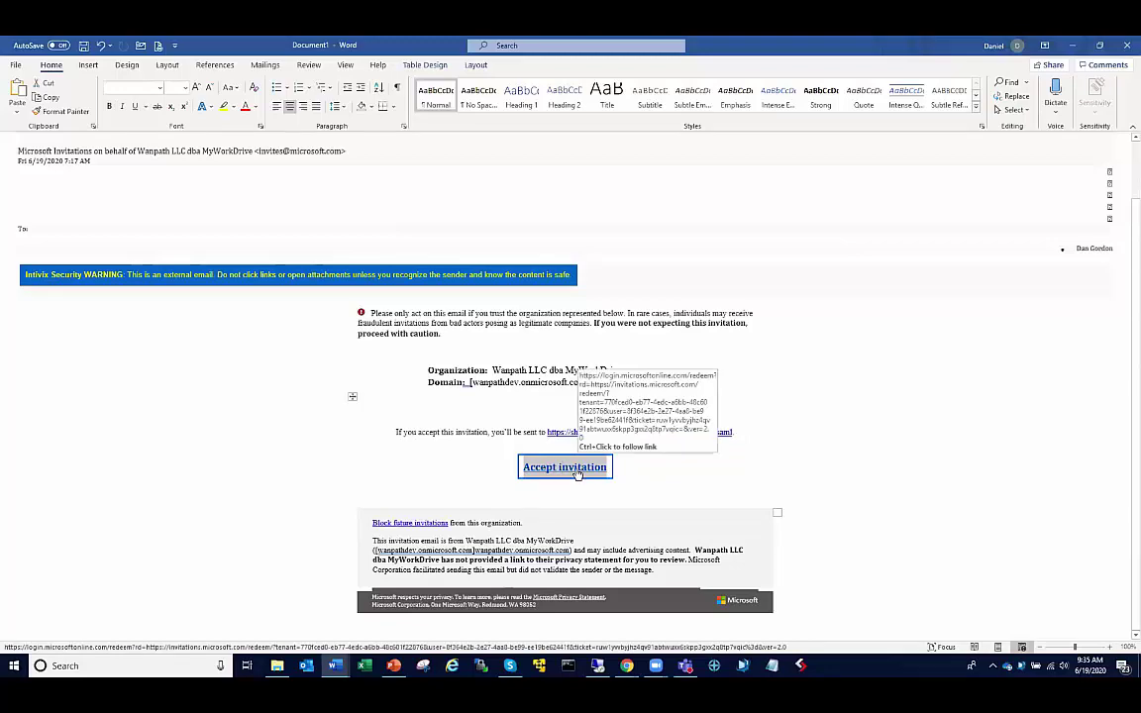
left_click(575, 471, "ctrl")
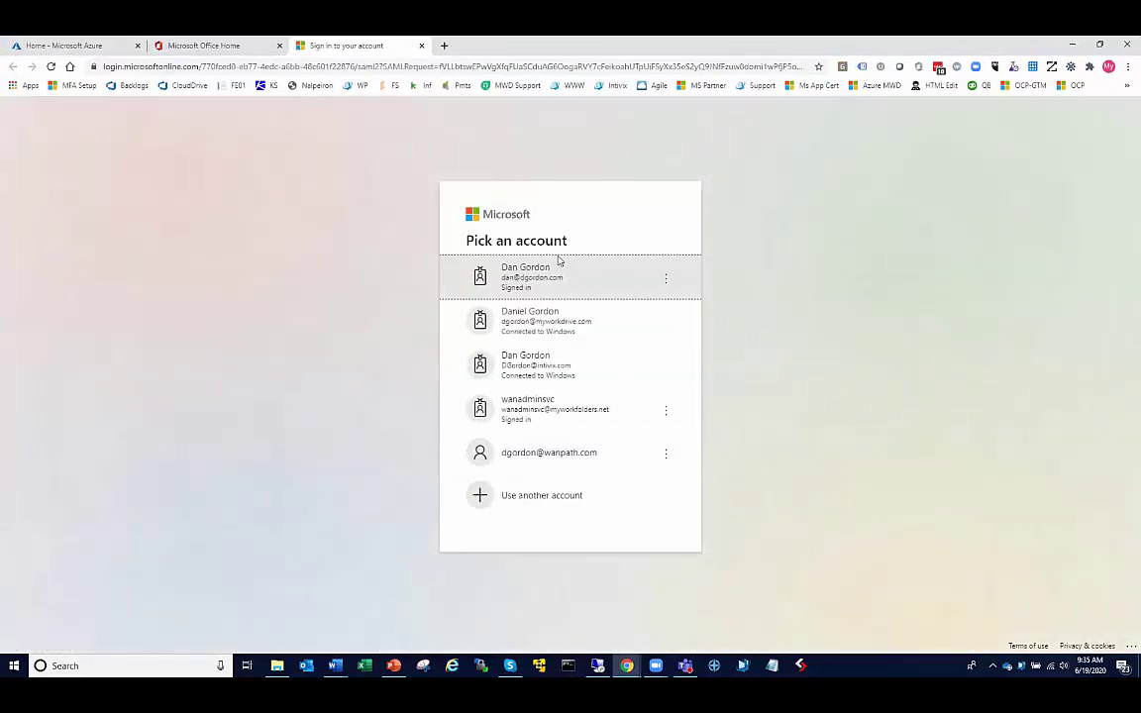
left_click(540, 279)
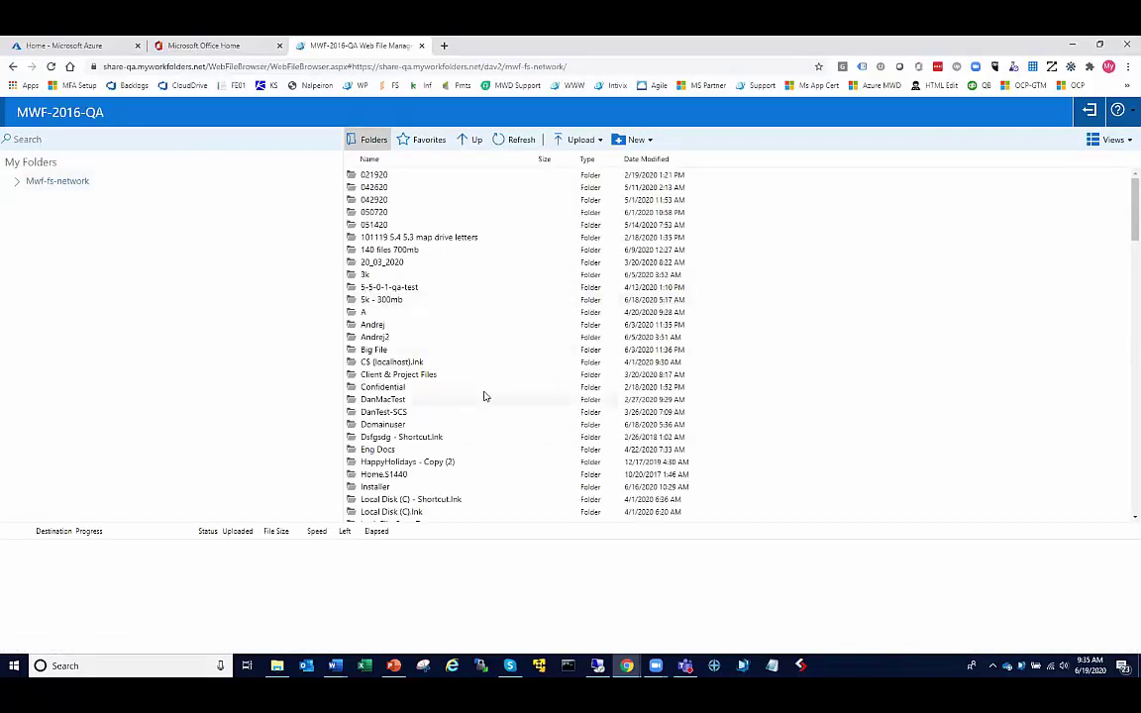
Browse the files in the Mwf-fs-network share as the guest, picking out Big Excel.xlsx and Document (1).docx.
scroll(483, 402, "down", 10)
scroll(486, 417, "down", 1)
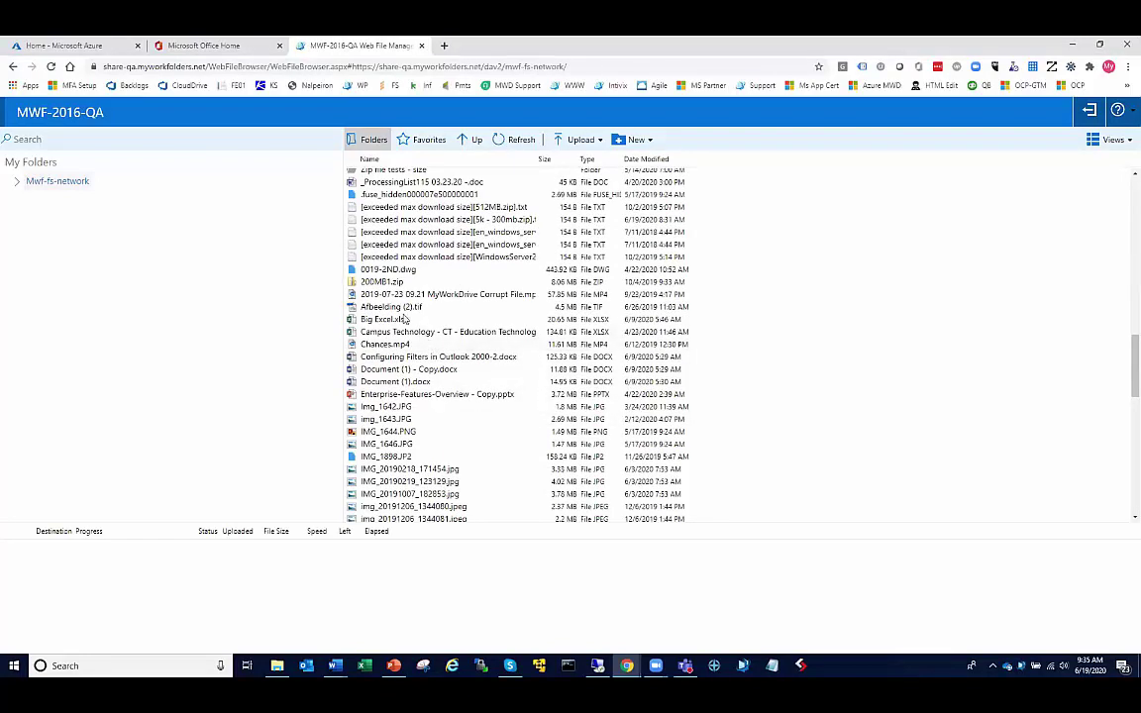
left_click(391, 319)
left_click(396, 380)
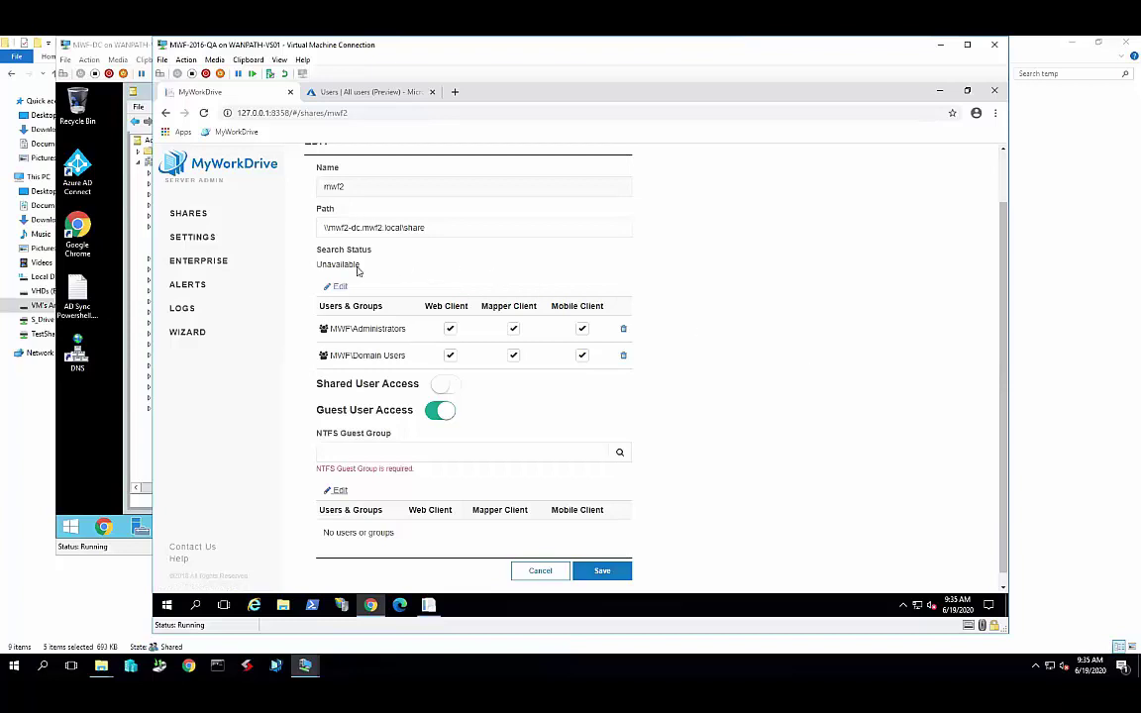
Open the Enterprise settings in the MyWorkDrive server admin, leaving the unsaved mwf2 share edit.
left_click(188, 259)
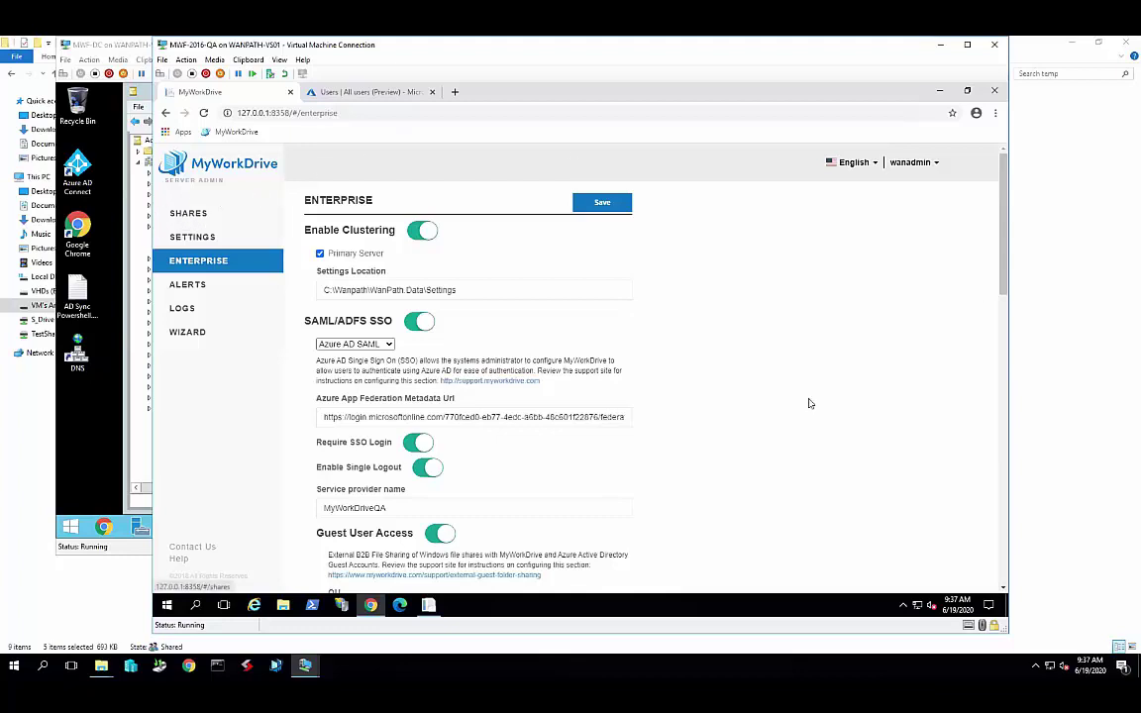
Open the mwf-fs-network share for editing and review its users and groups, their client permissions and guest access.
left_click(188, 213)
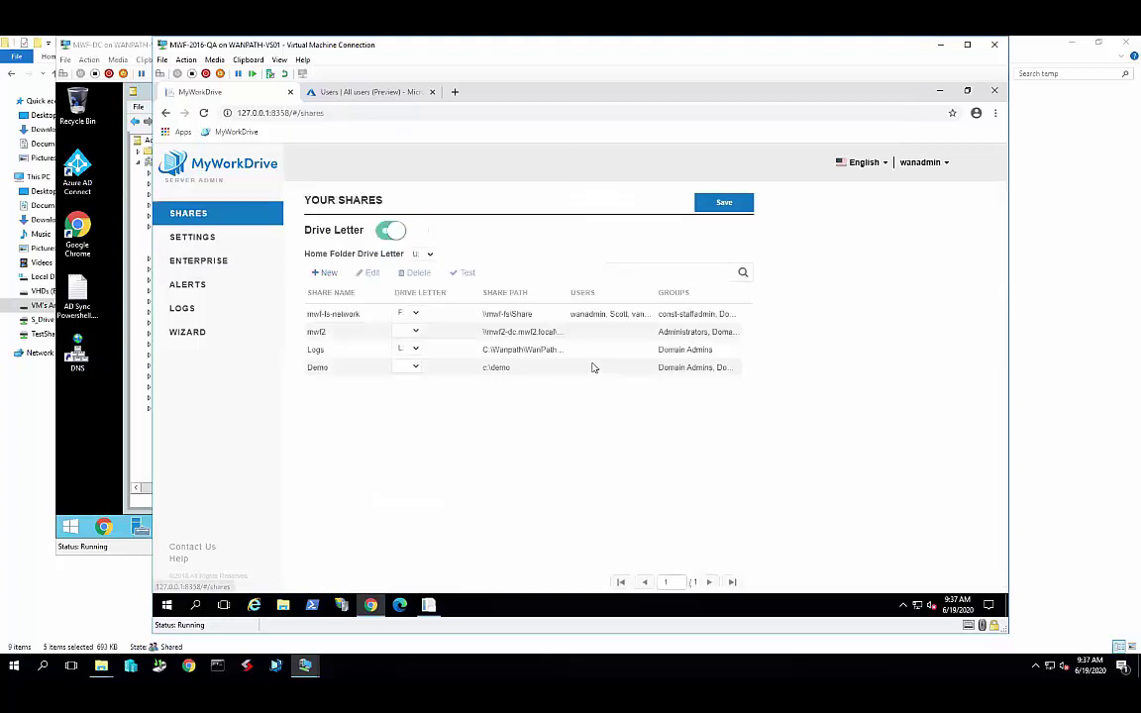
left_click(485, 315)
left_click(369, 273)
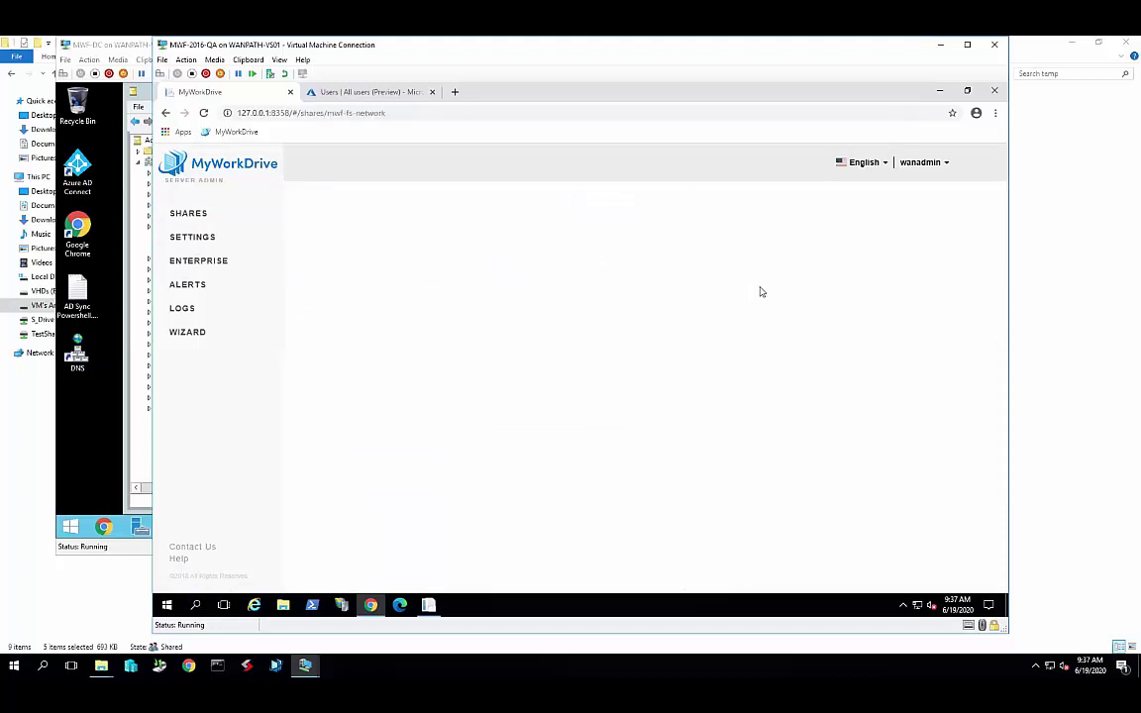
scroll(703, 348, "down", 2)
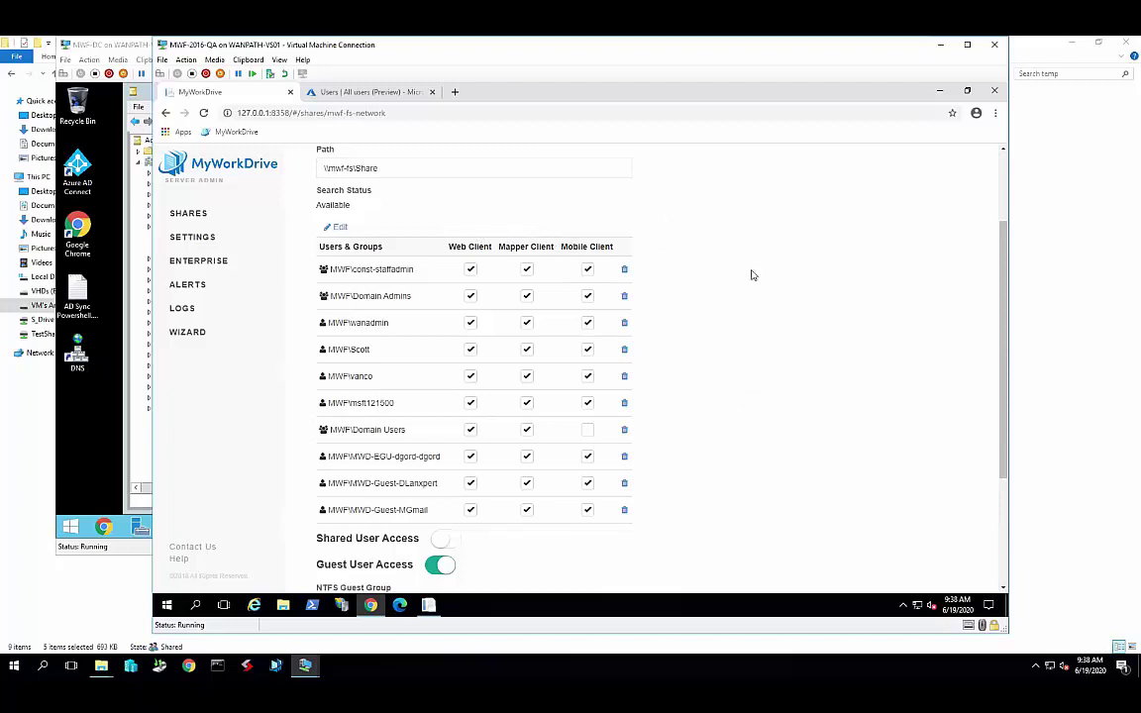
scroll(755, 298, "down", 1)
scroll(754, 298, "up", 2)
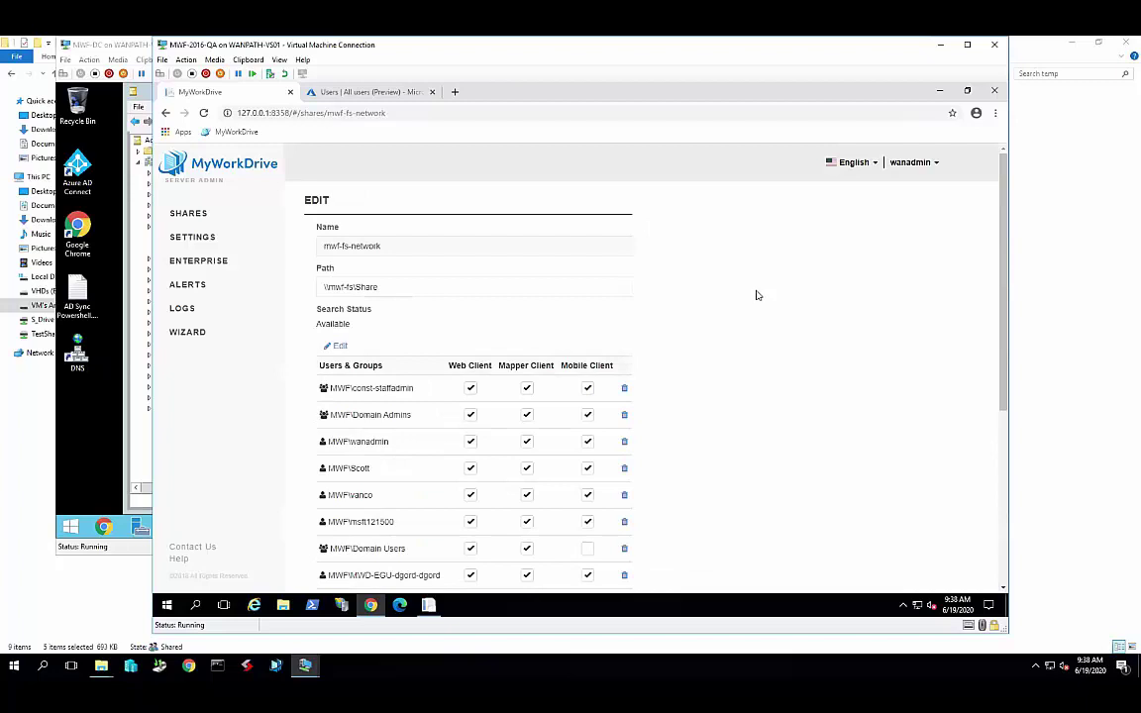
Search the mwf-fs-network share's Users & Groups selection for "domain users" and close it without adding anyone.
left_click(340, 347)
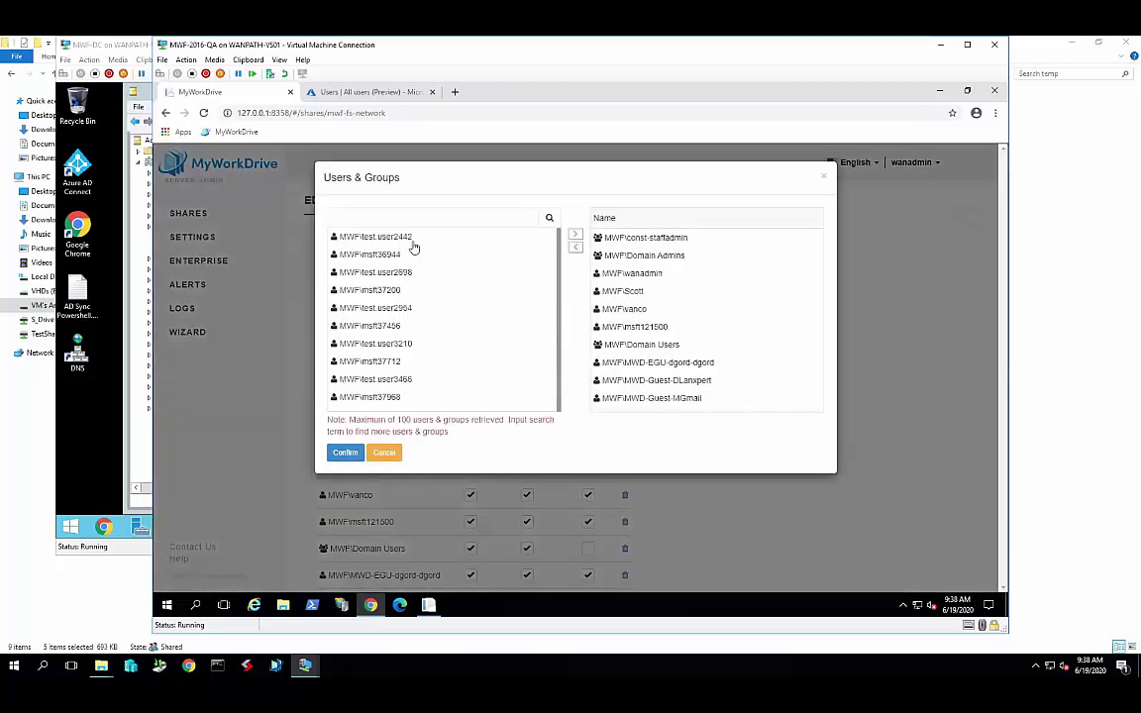
left_click(406, 218)
type("d")
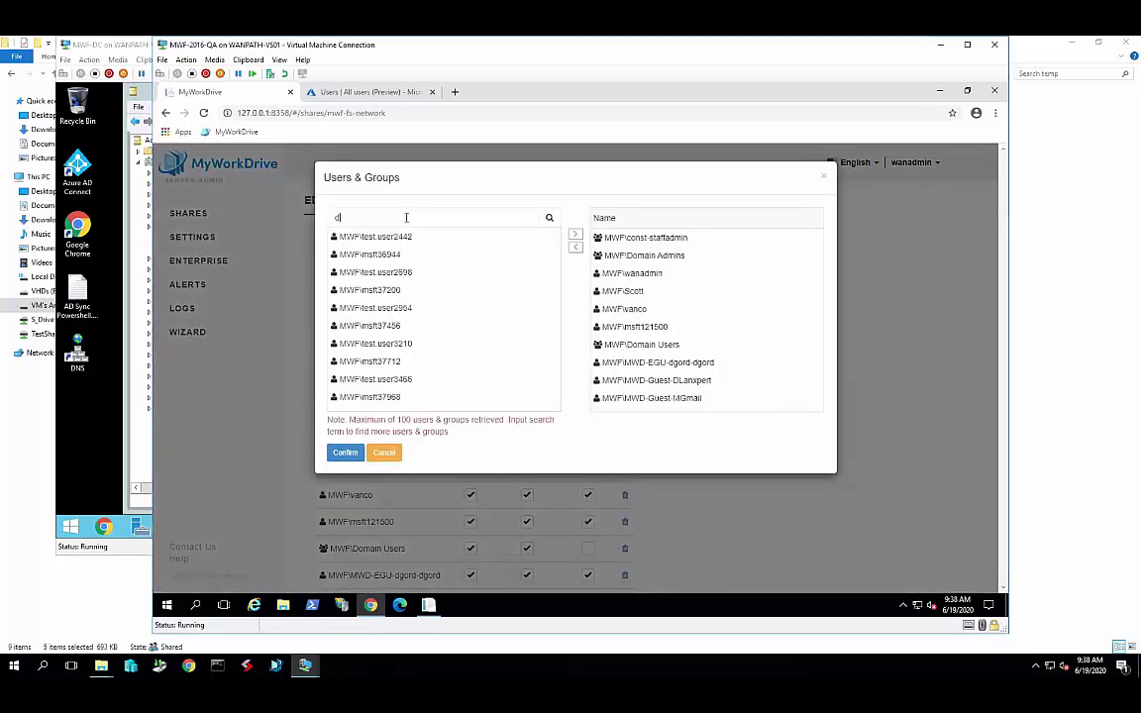
type("omain users")
key("Return")
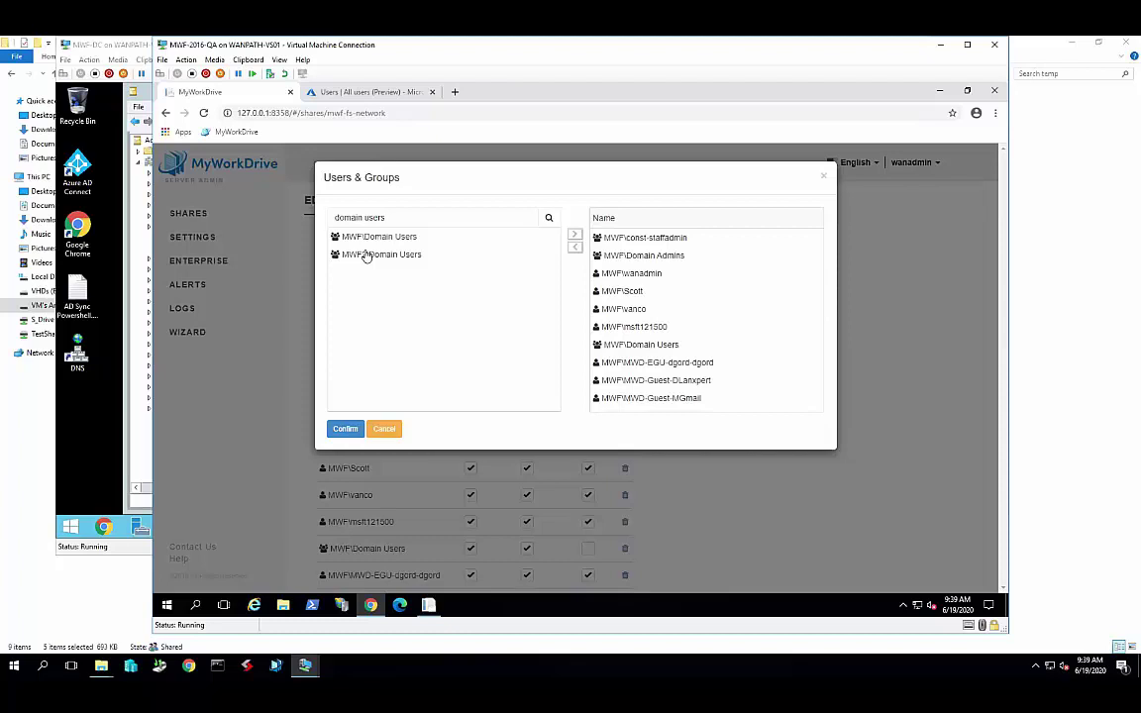
left_click(822, 182)
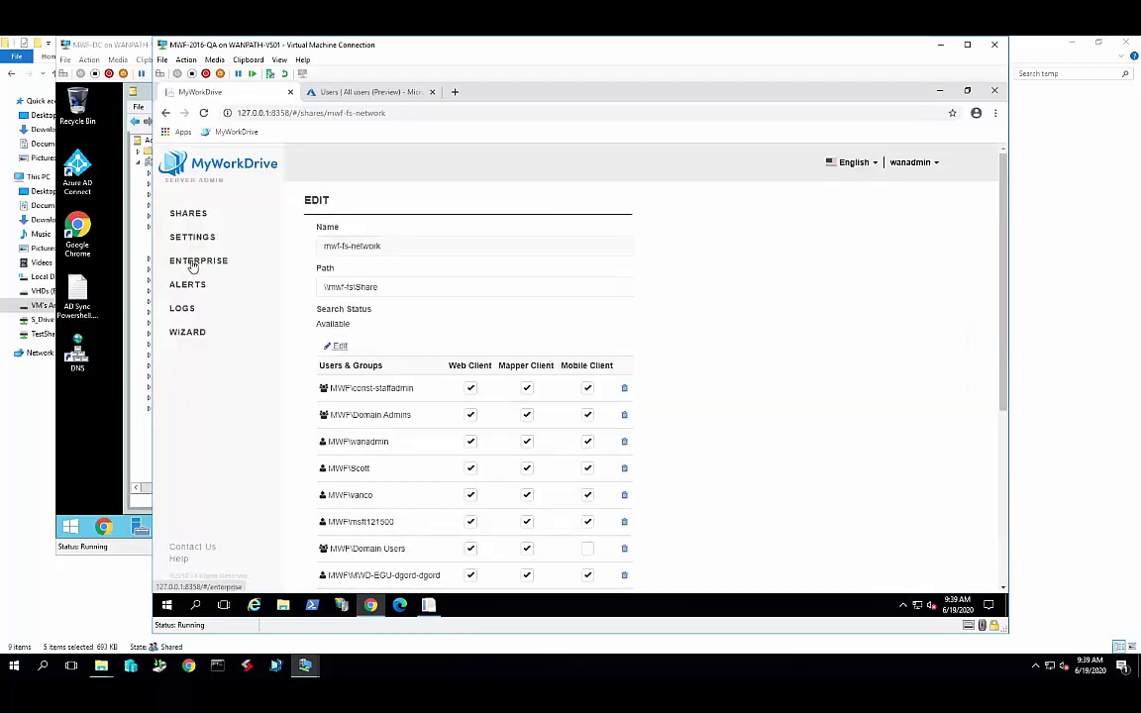
Set the clustering Settings Location in the Enterprise settings to \\server\share$.
left_click(253, 265)
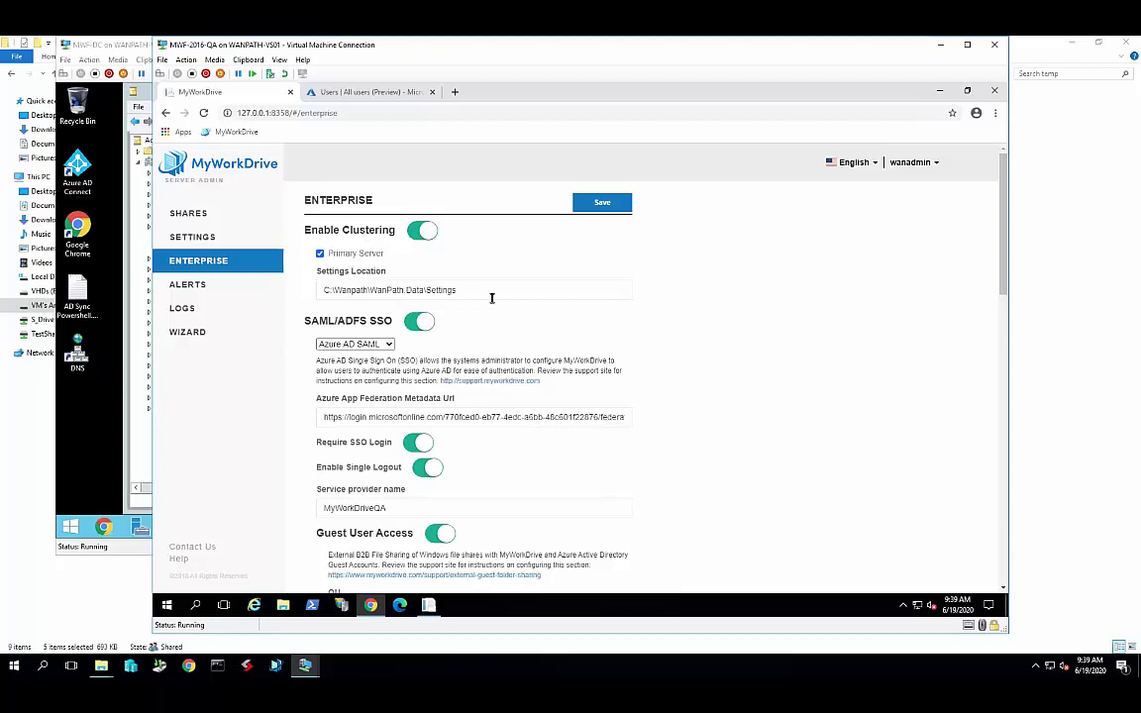
left_click_drag(458, 290, 328, 284)
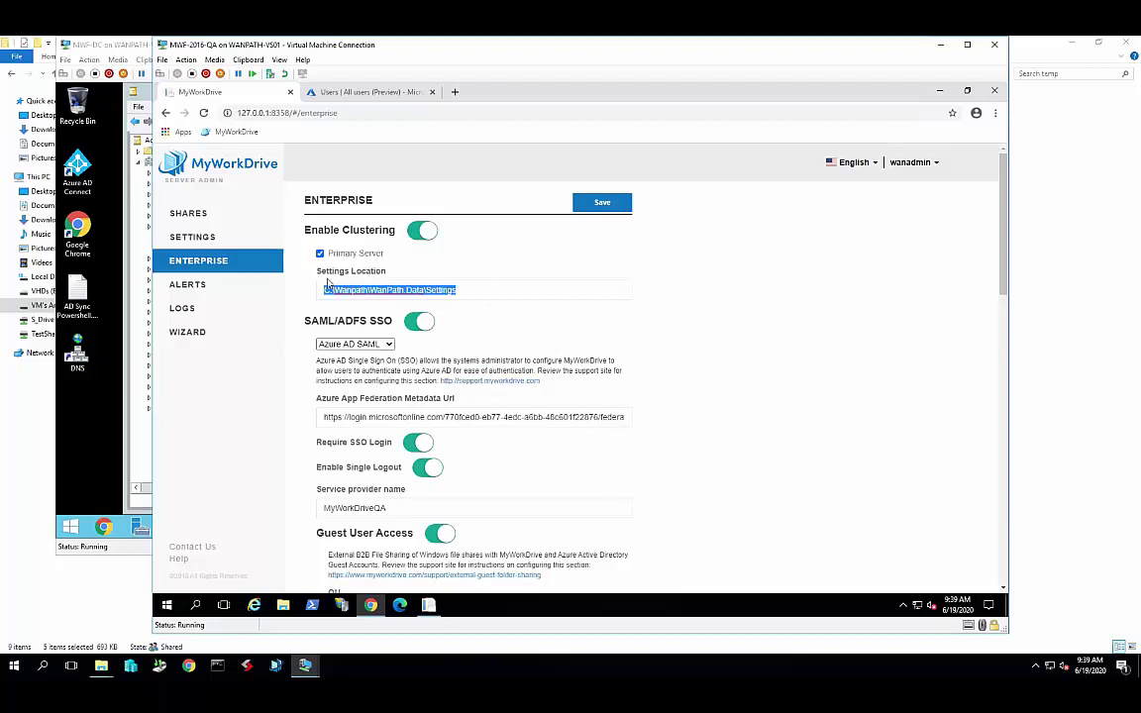
key("BackSpace")
type("\\se")
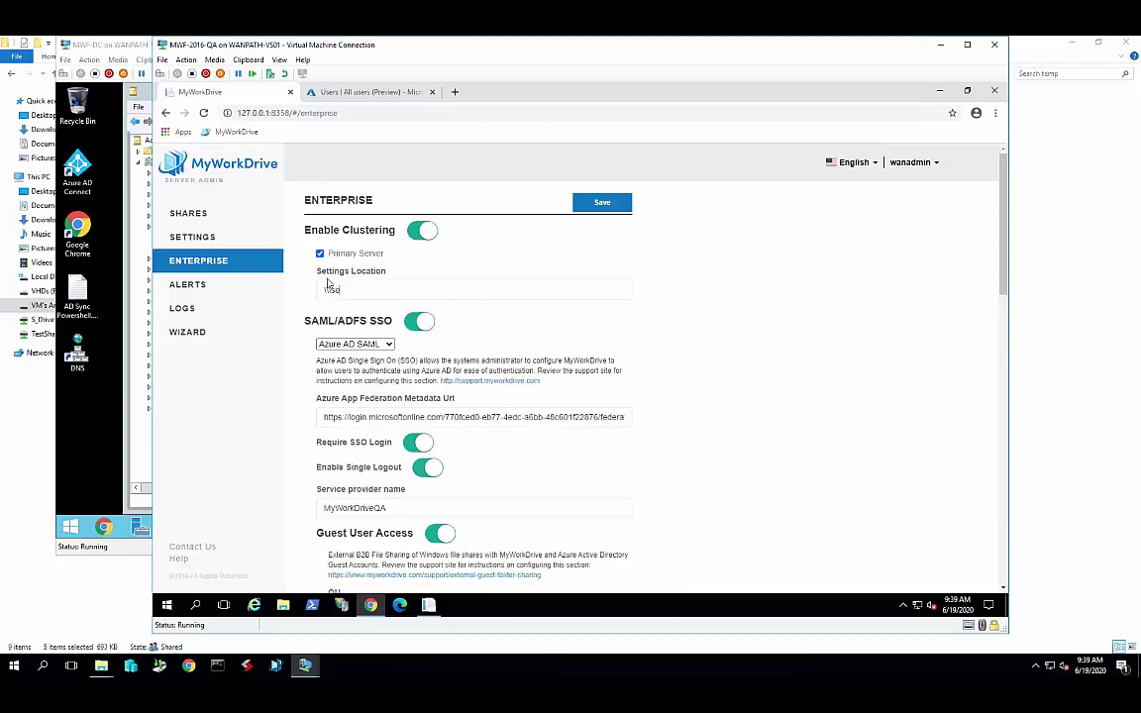
type("rver\\share5")
left_click(420, 294)
Leave the remote server session, switch to Microsoft Teams and open the Demo task in the Webinar channel's Tasks.
mouse_move(695, 41)
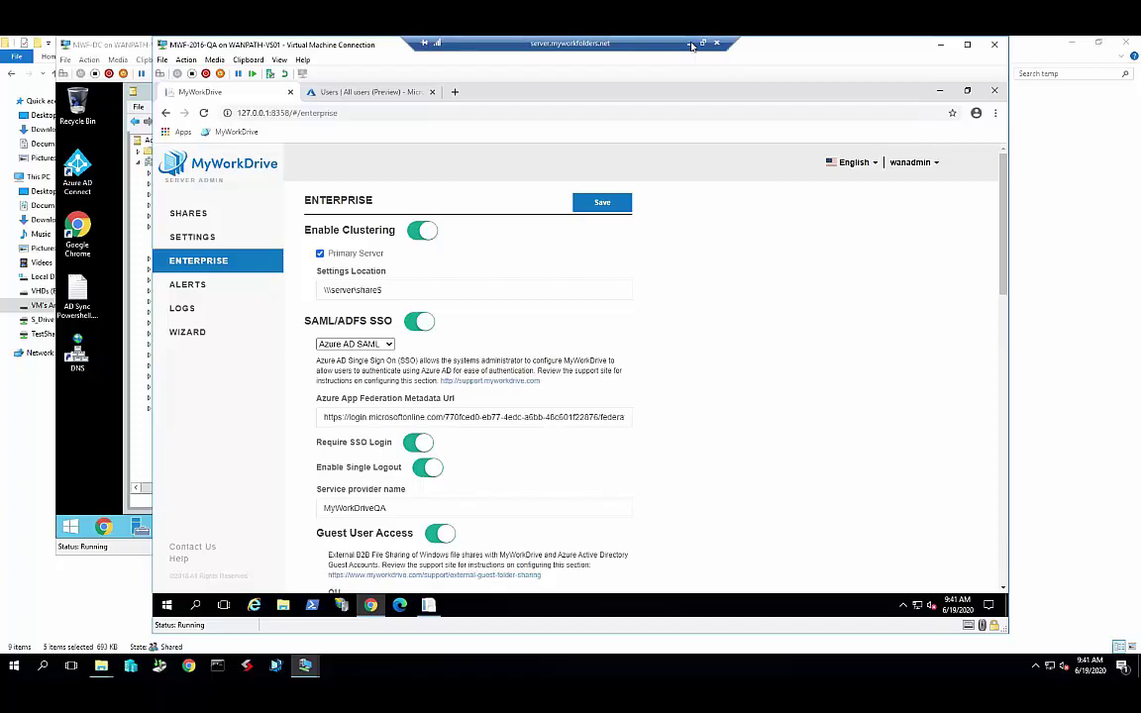
left_click(690, 43)
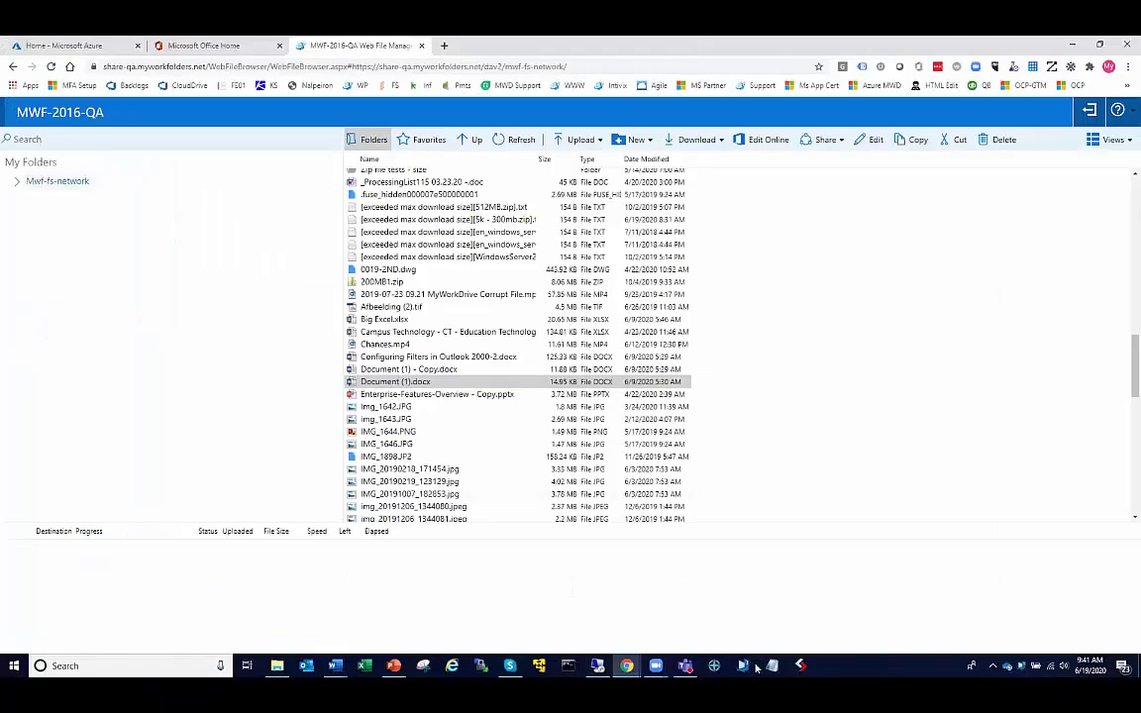
left_click(685, 665)
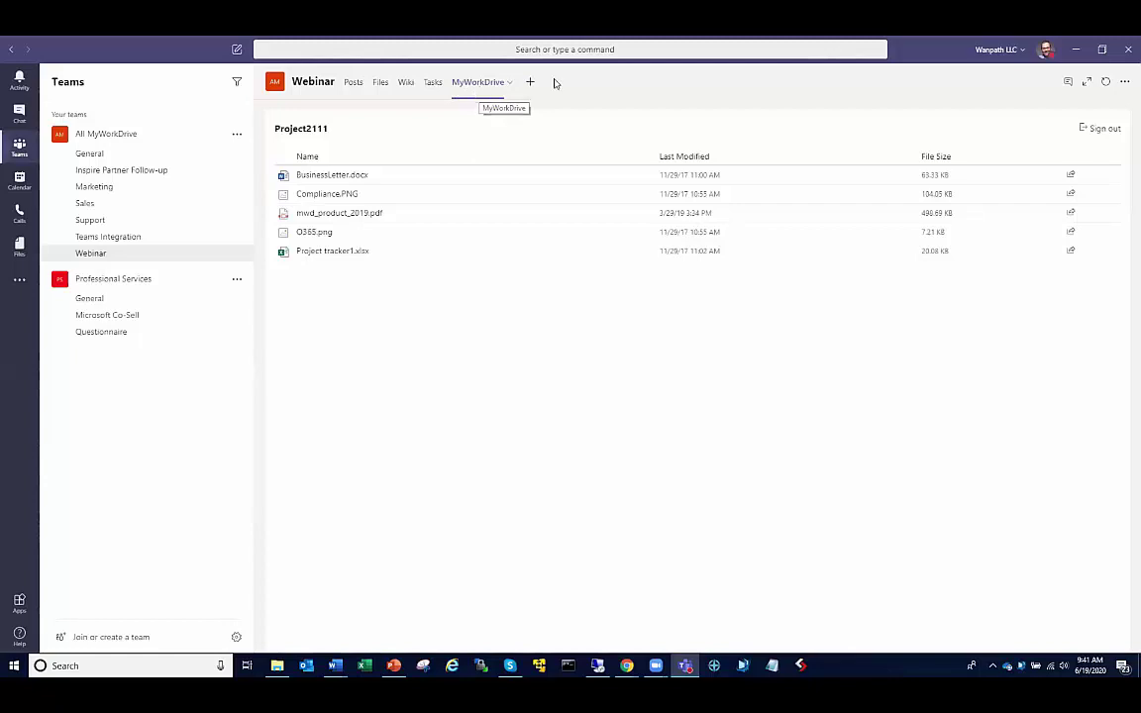
left_click(432, 83)
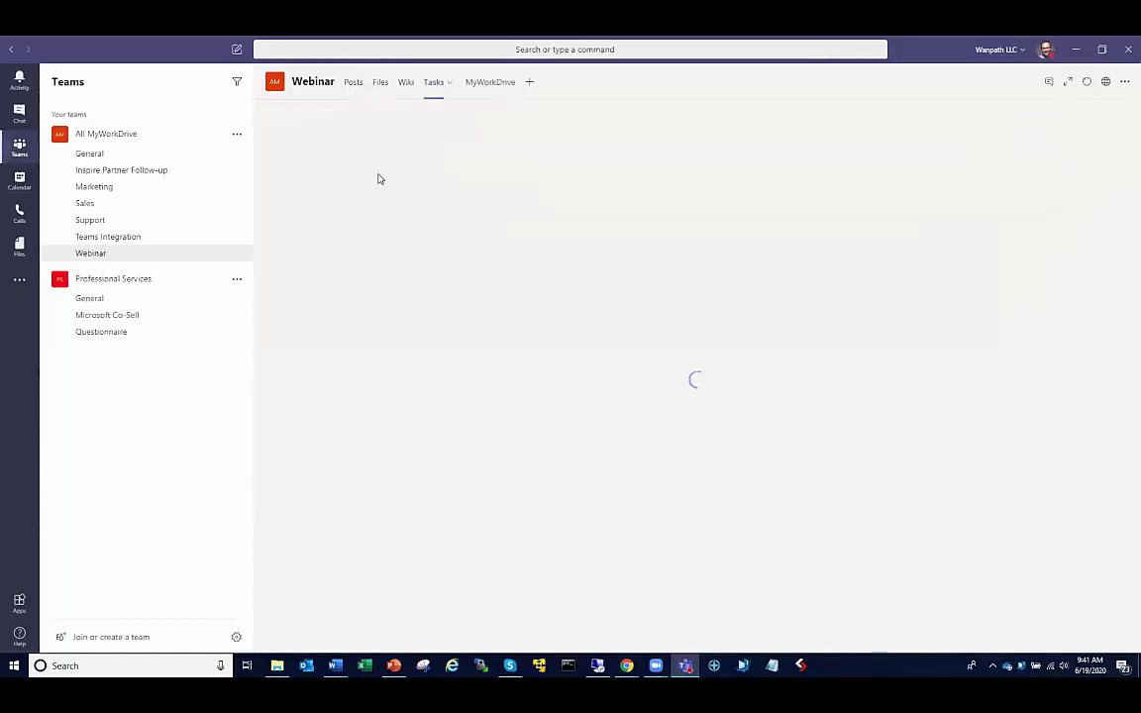
left_click(313, 208)
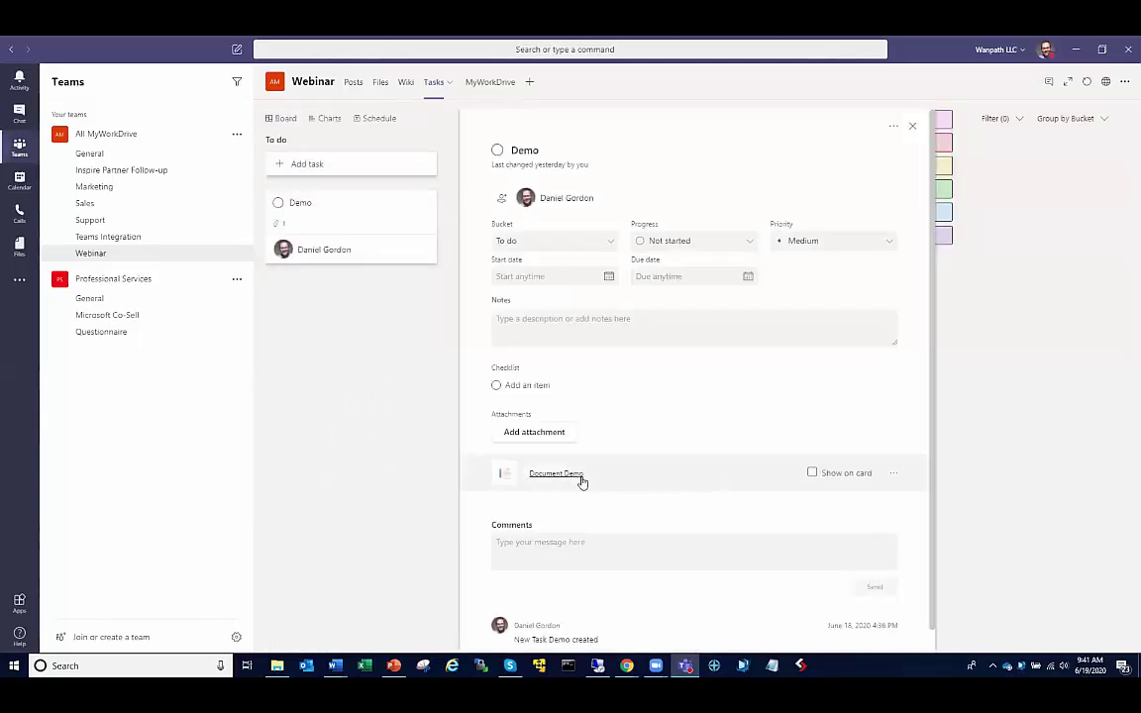
View the form for attaching a link to the Demo task, closing it and the task without adding anything.
left_click(549, 437)
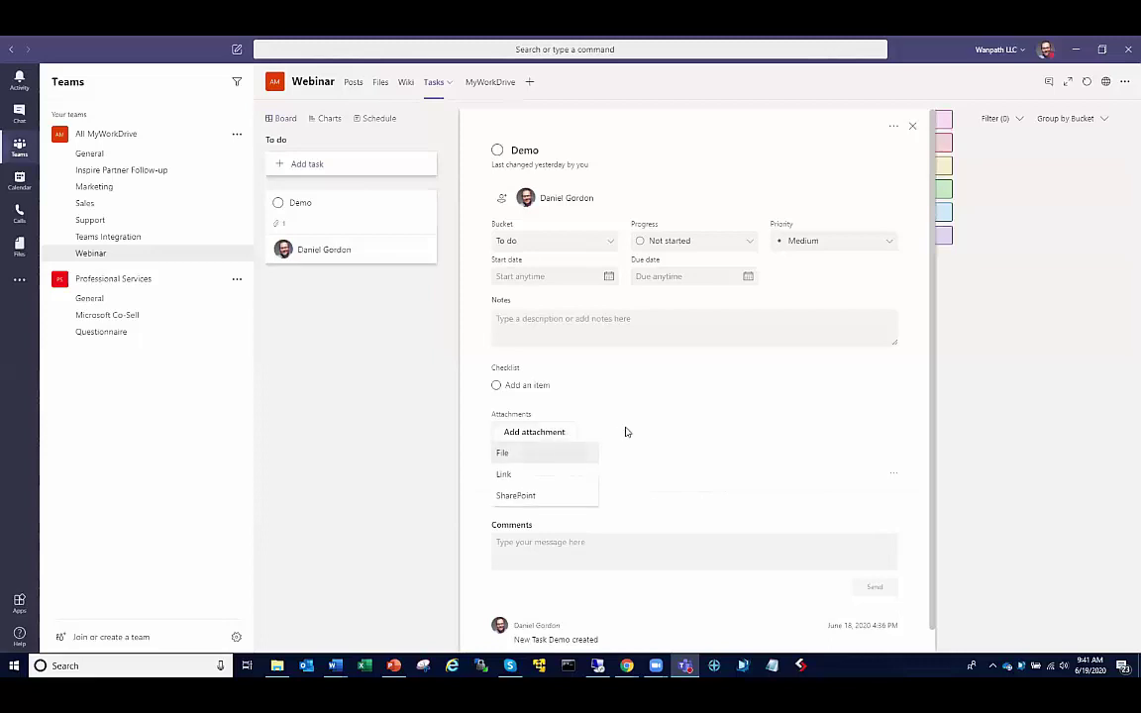
left_click(530, 474)
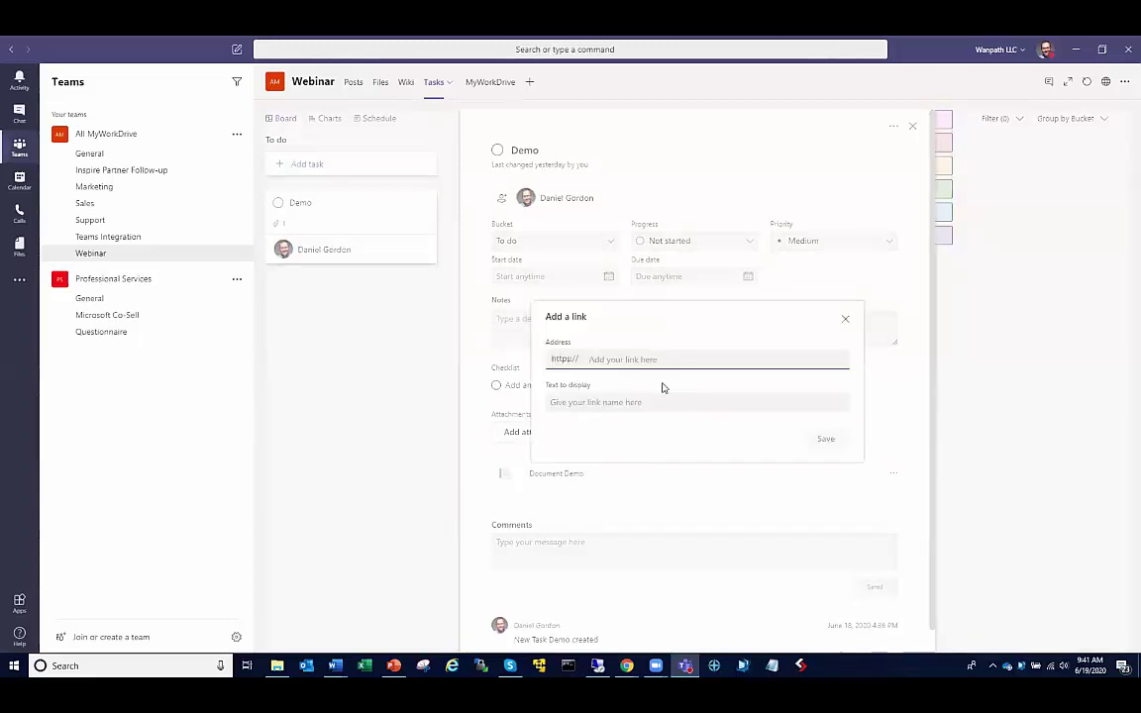
left_click(845, 318)
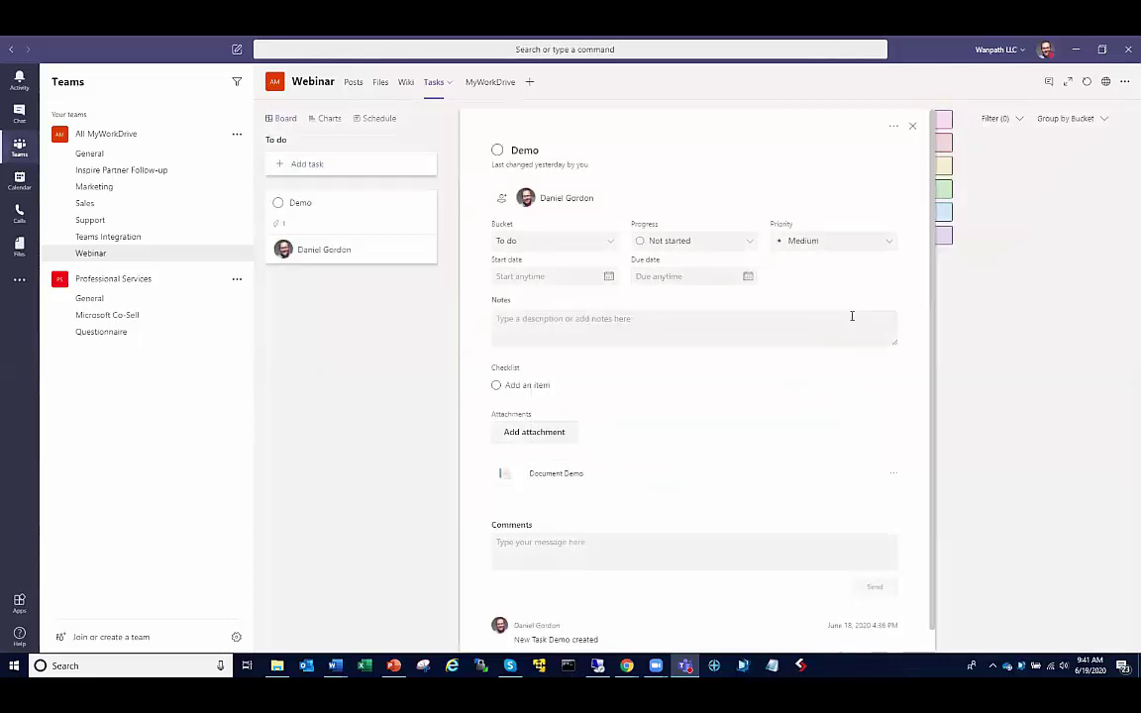
left_click(912, 125)
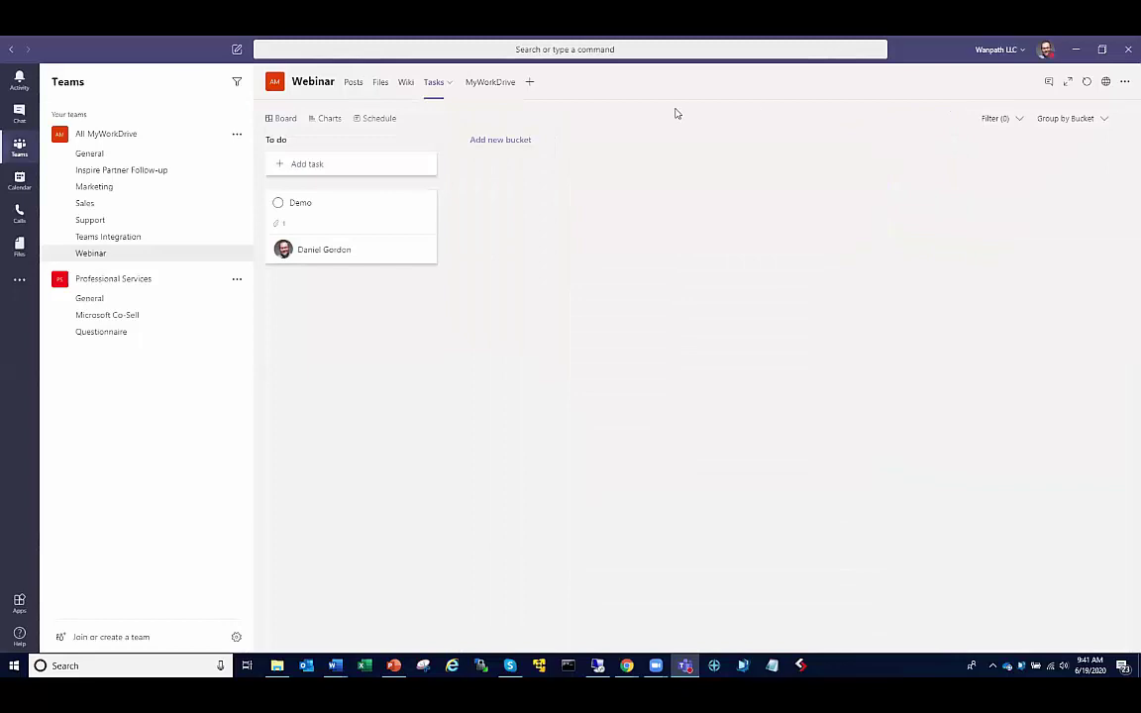
View MyWorkDrive among the apps available as a channel tab and the custom app upload option, returning to the Webinar channel.
left_click(530, 86)
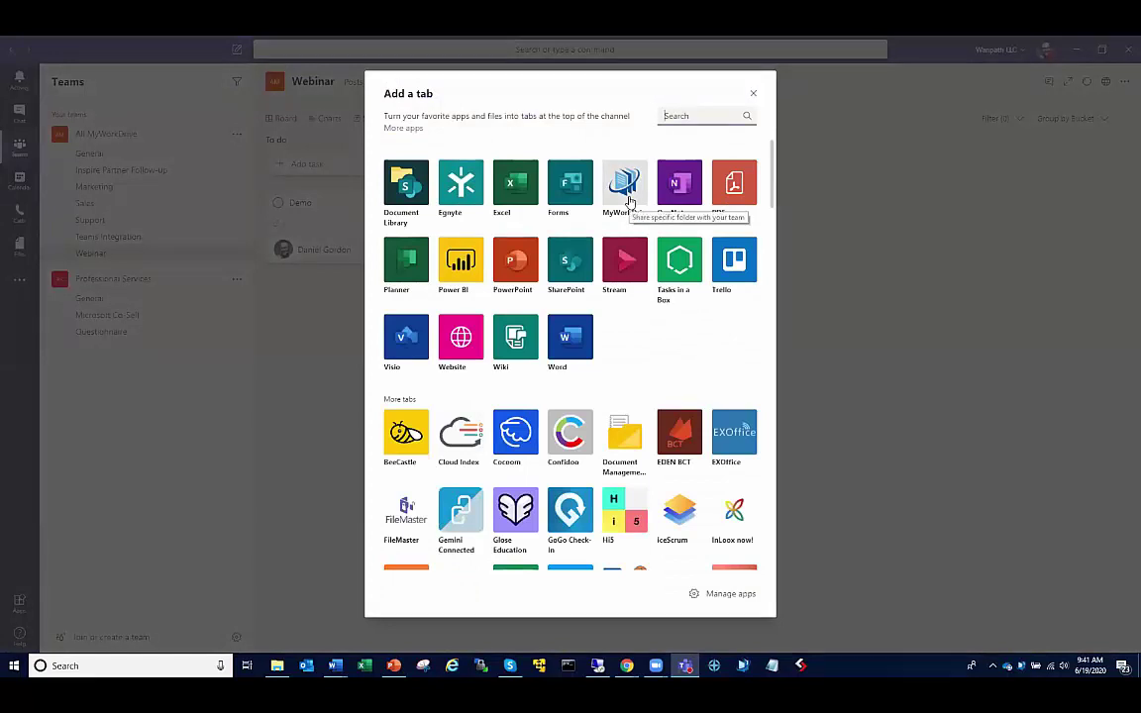
left_click(754, 96)
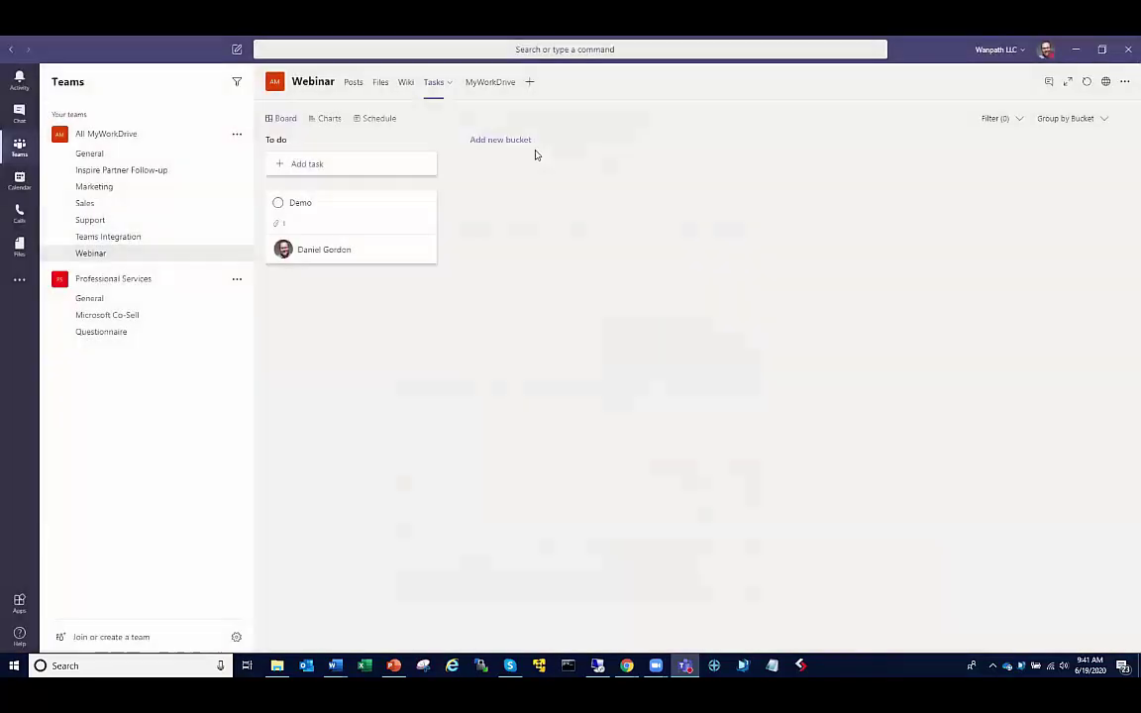
left_click(19, 604)
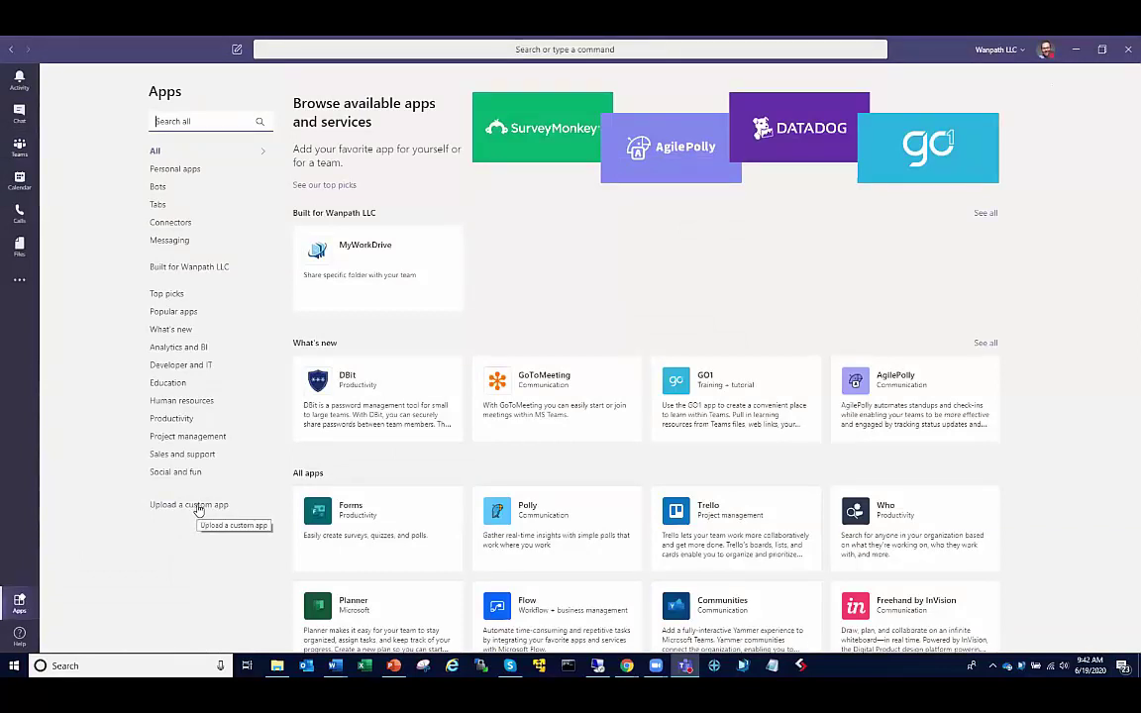
left_click(19, 147)
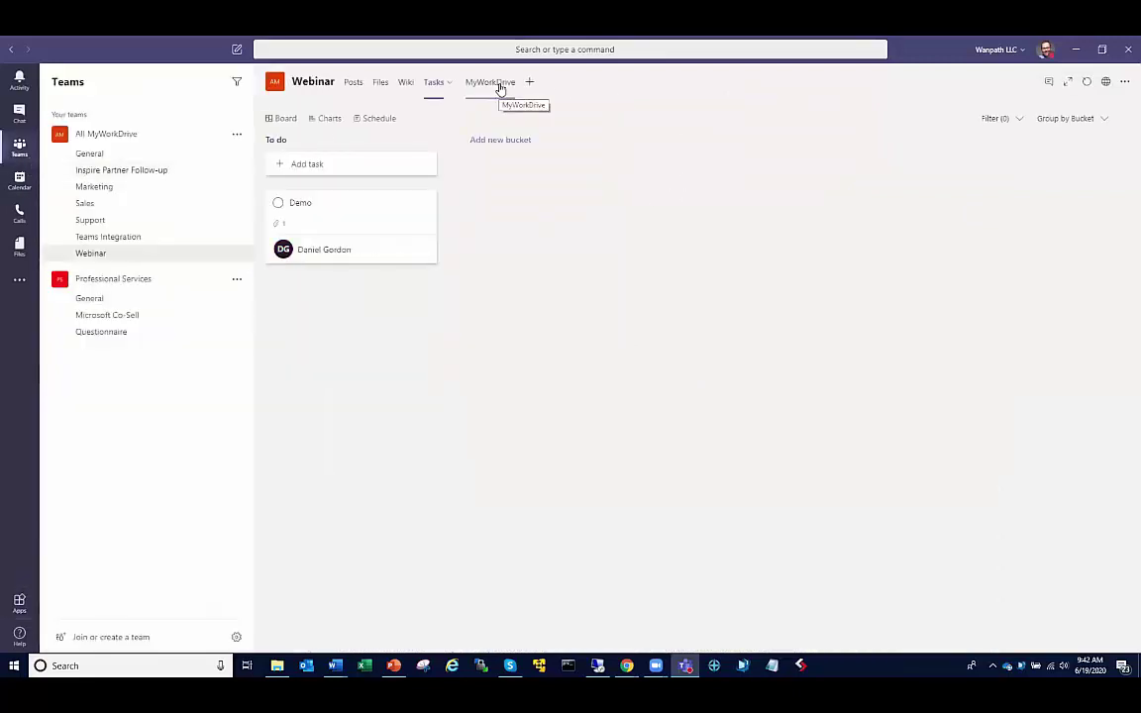
Preview BusinessLetter.docx from the Project2111 folder in the channel's MyWorkDrive tab and return to the file list.
left_click(500, 85)
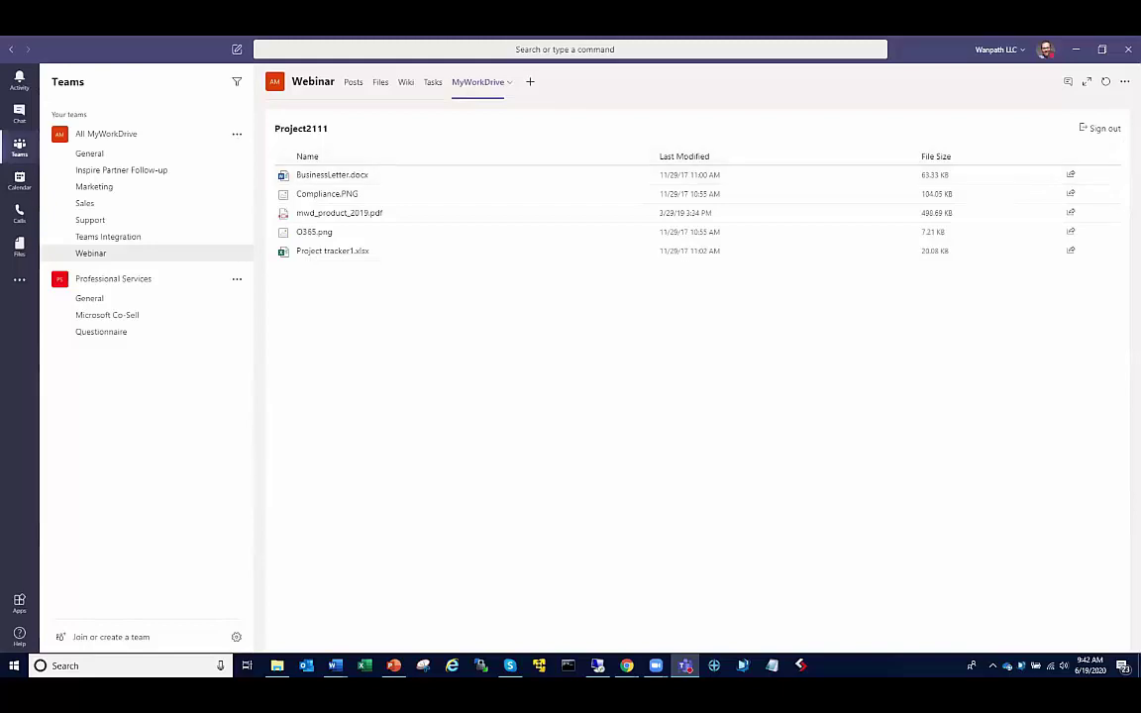
left_click(1071, 176)
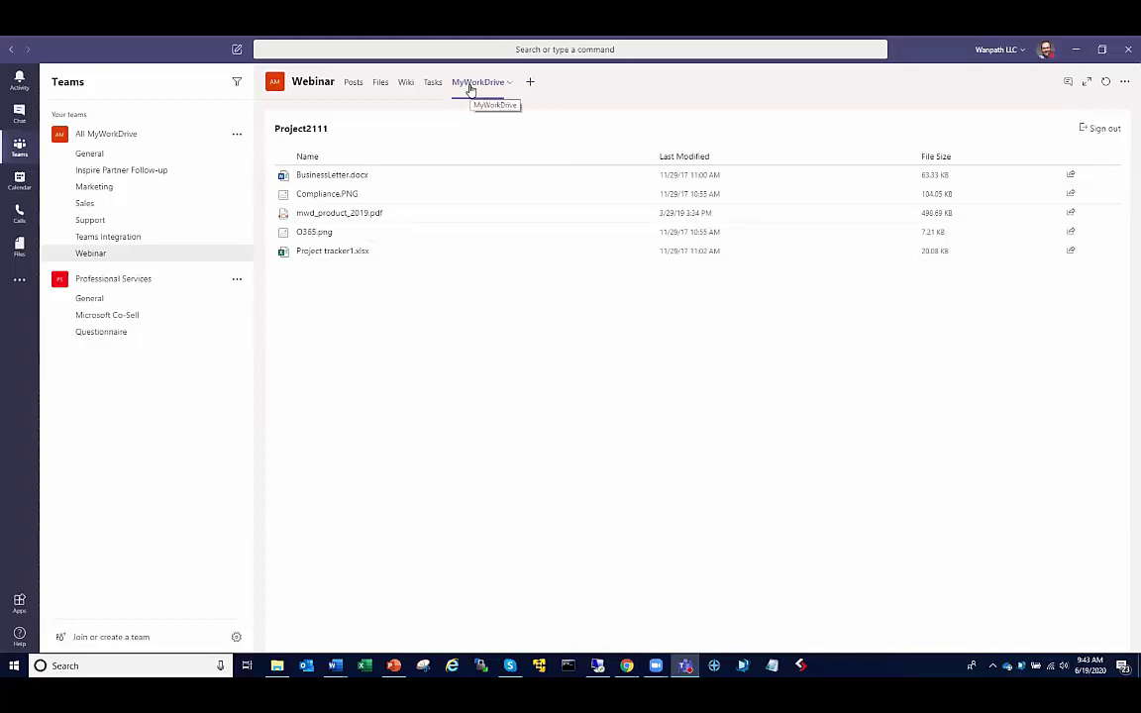
left_click(338, 176)
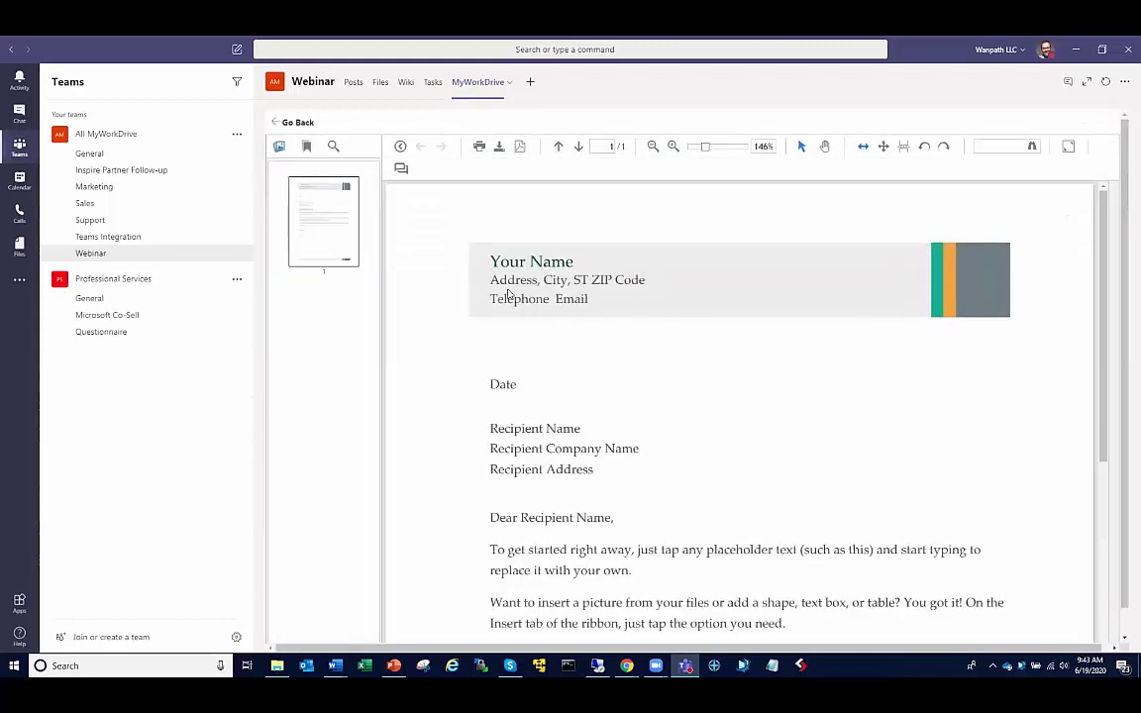
left_click(270, 123)
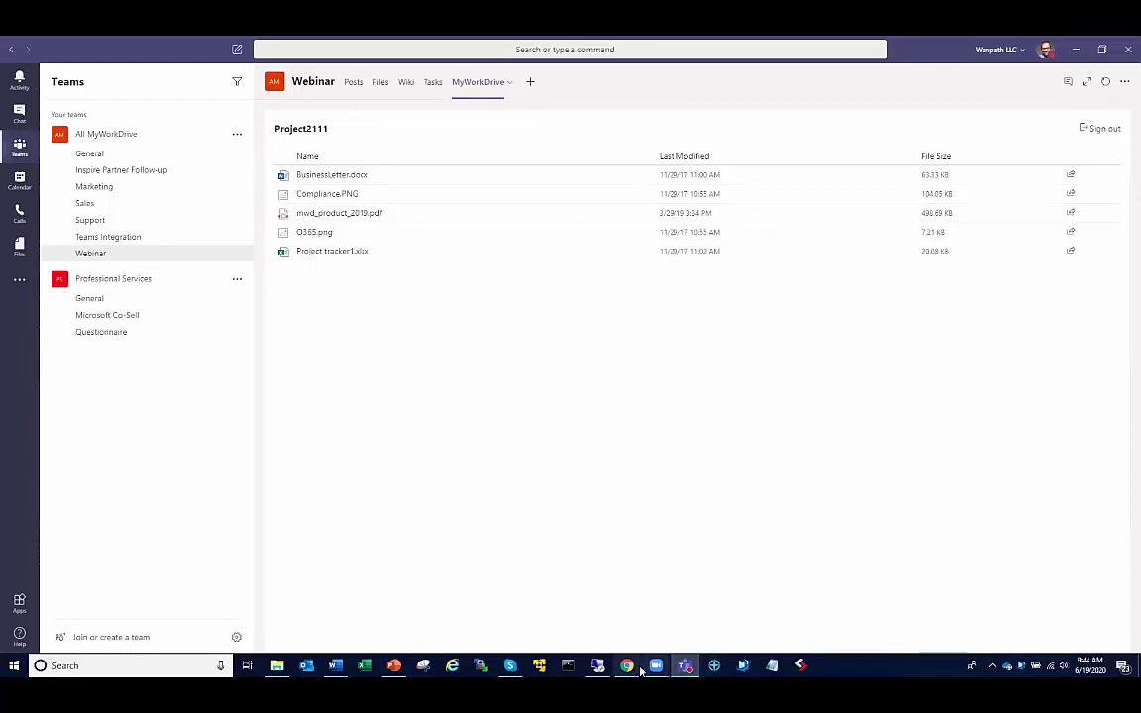
Switch to the PowerPoint webinar presentation and show the closing Q&A slide.
left_click(393, 665)
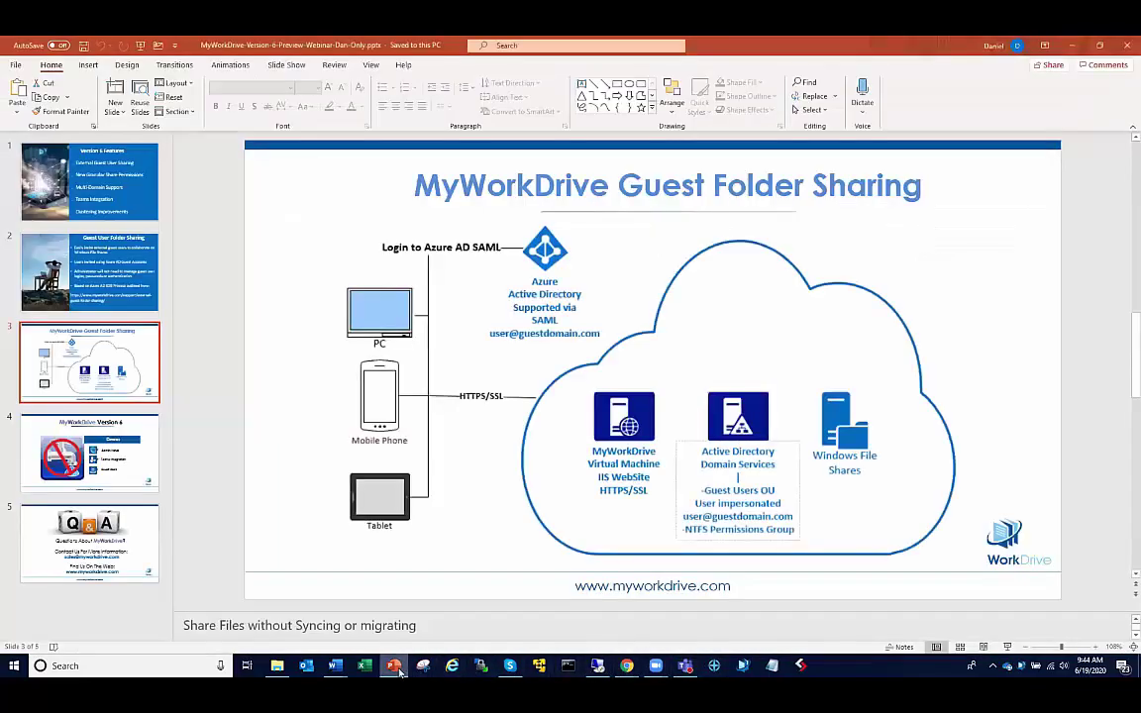
left_click(87, 534)
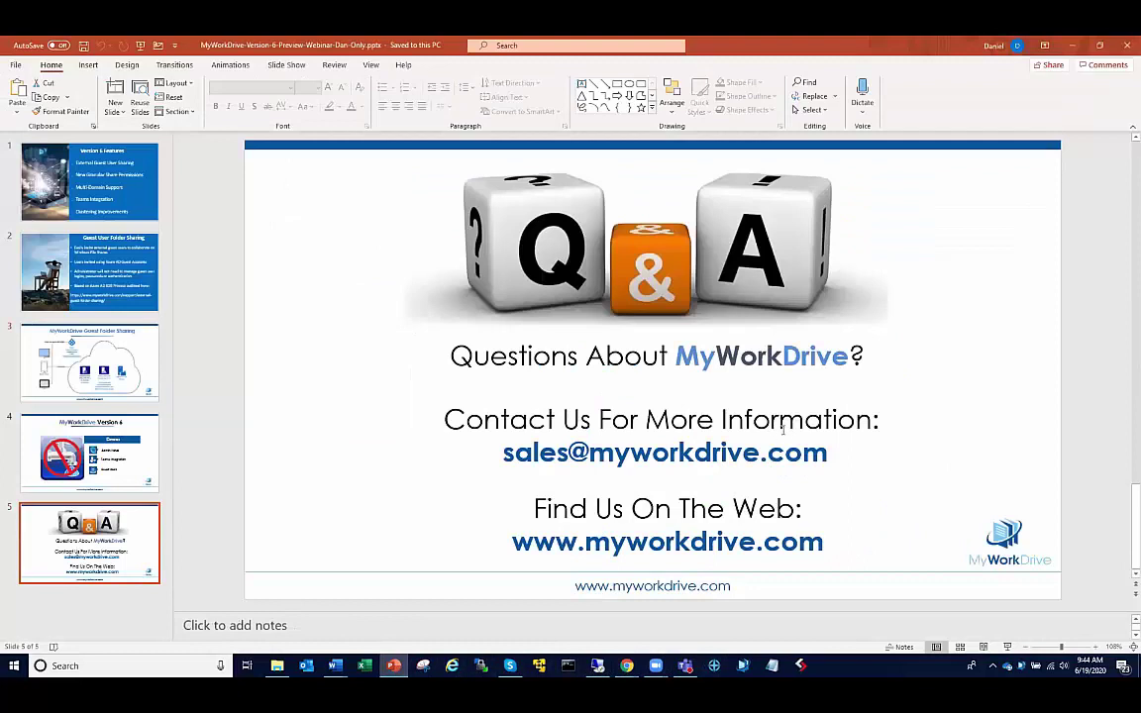